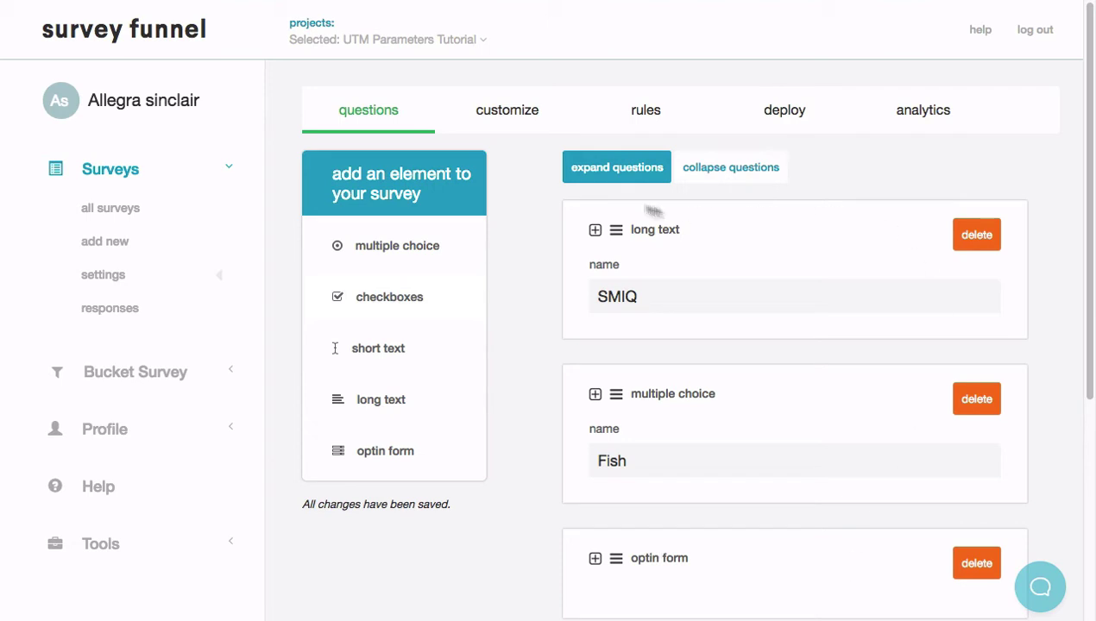
Add a Zapier outcome labelled 'UTM Parameters Tutorial' to the survey's catch-all rule
click(646, 116)
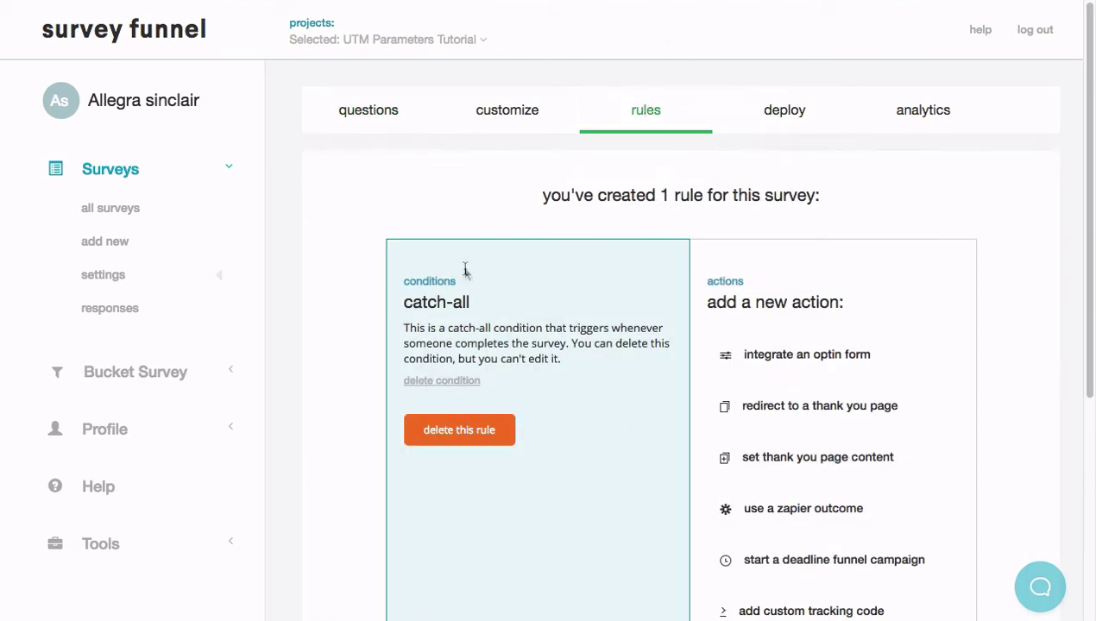
scroll(567, 297, down, 3)
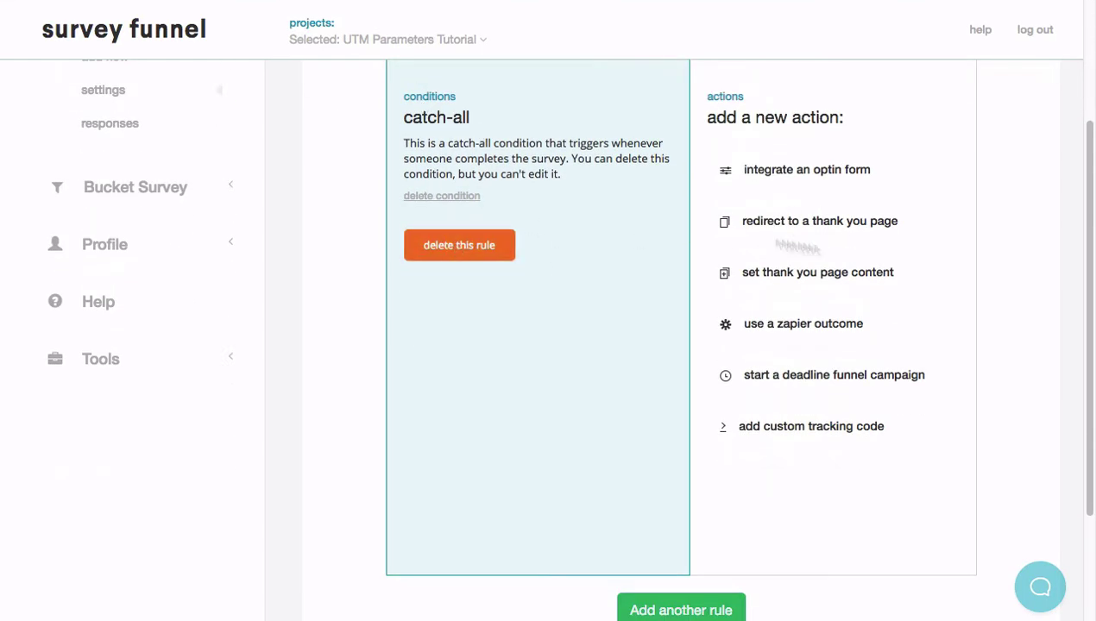
click(774, 327)
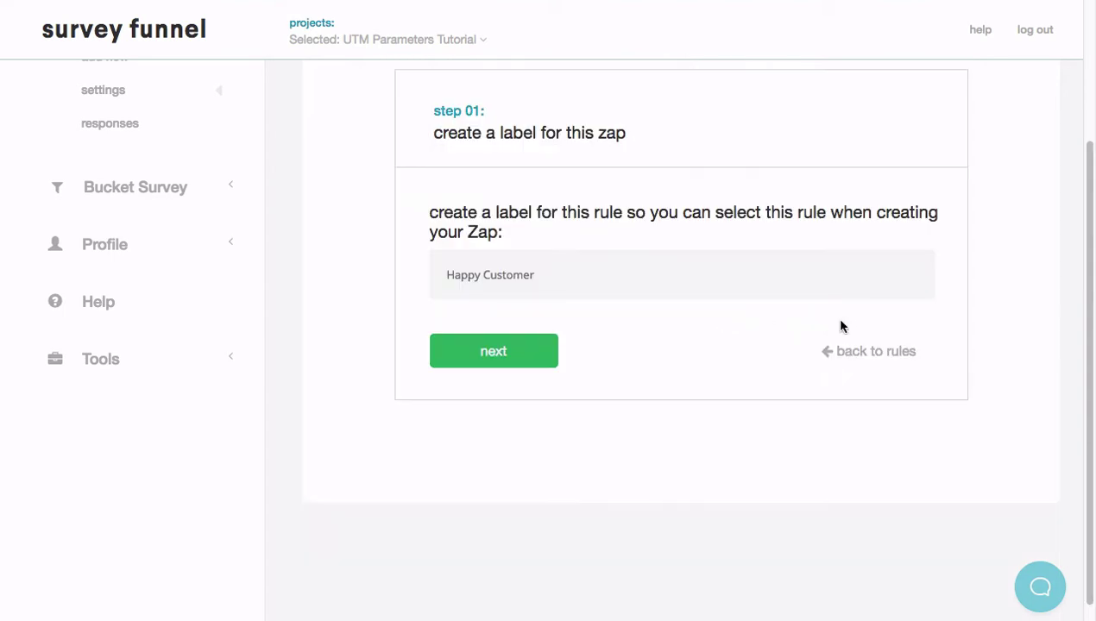
click(612, 278)
text(UTM Parameters Tutor)
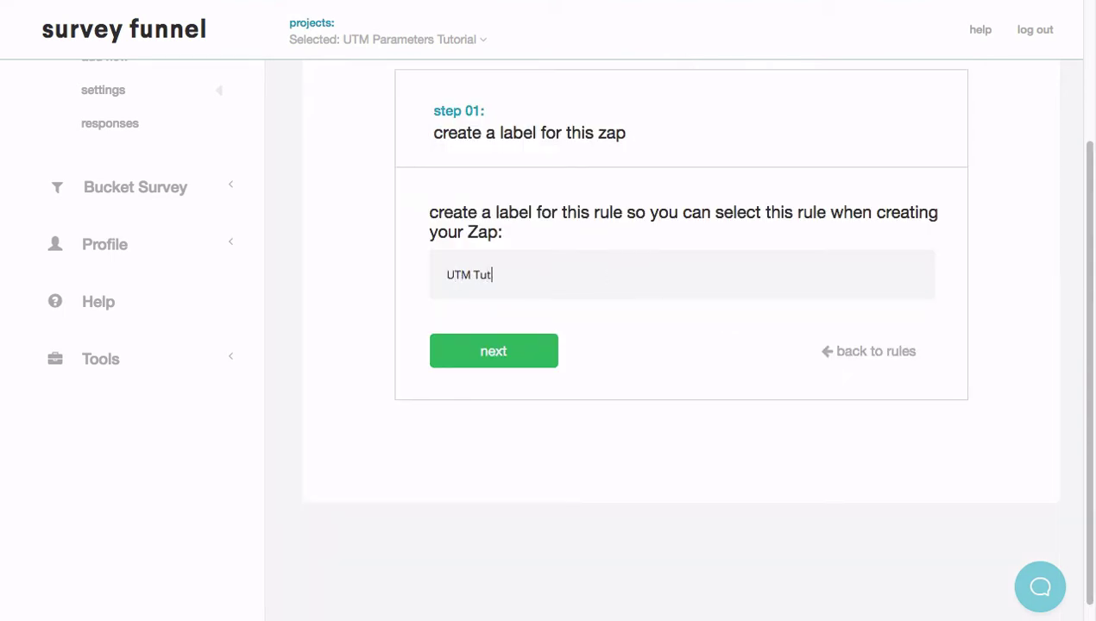
text(ial)
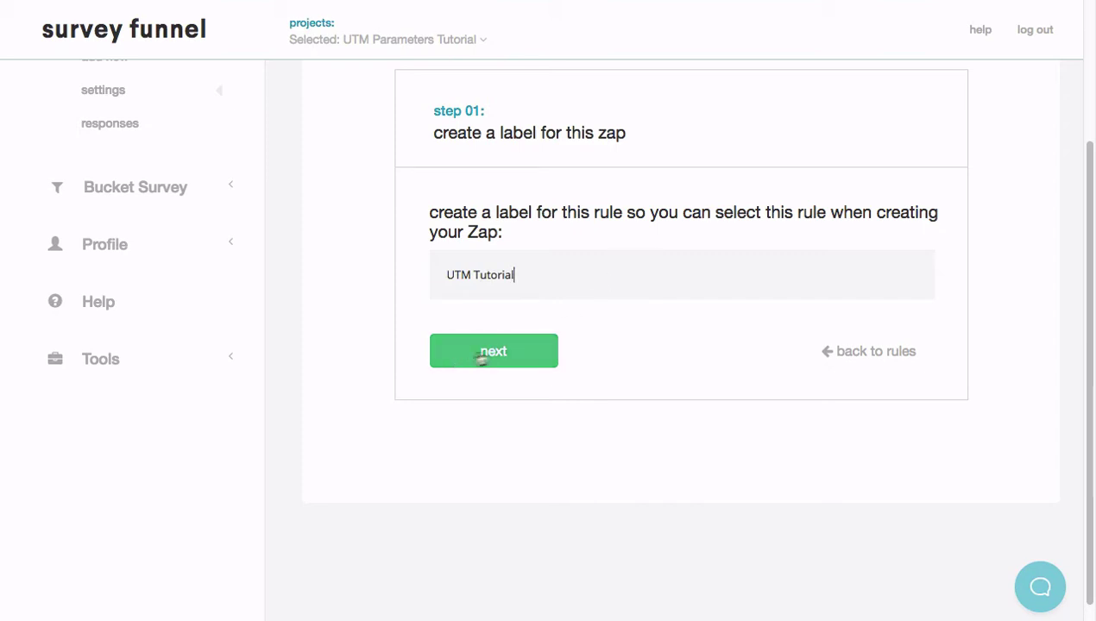
click(490, 353)
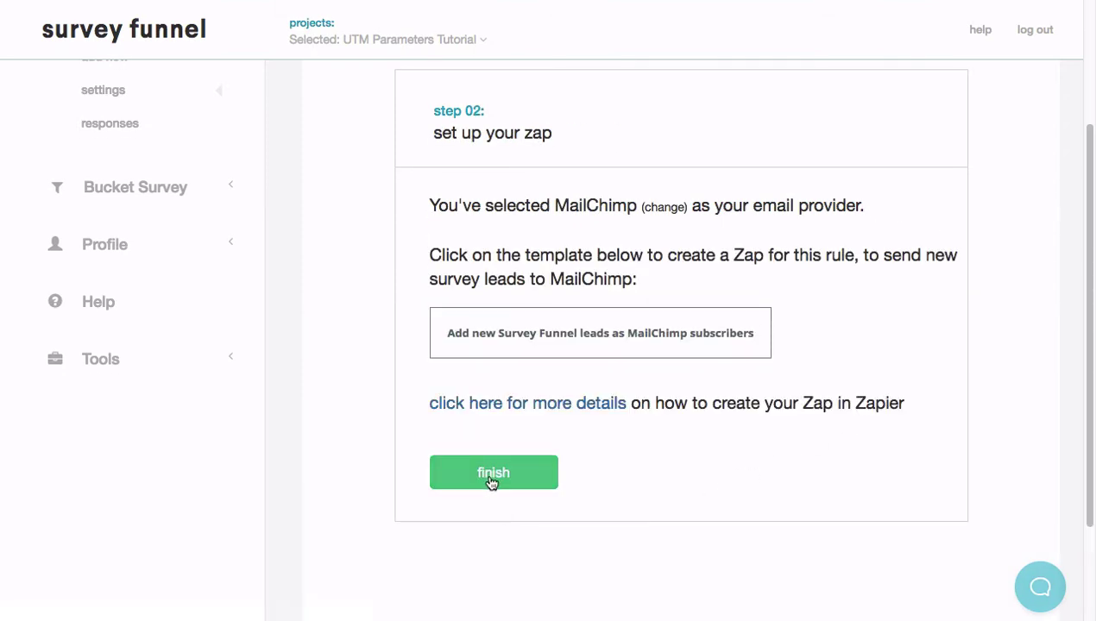
click(490, 484)
scroll(977, 358, up, 2)
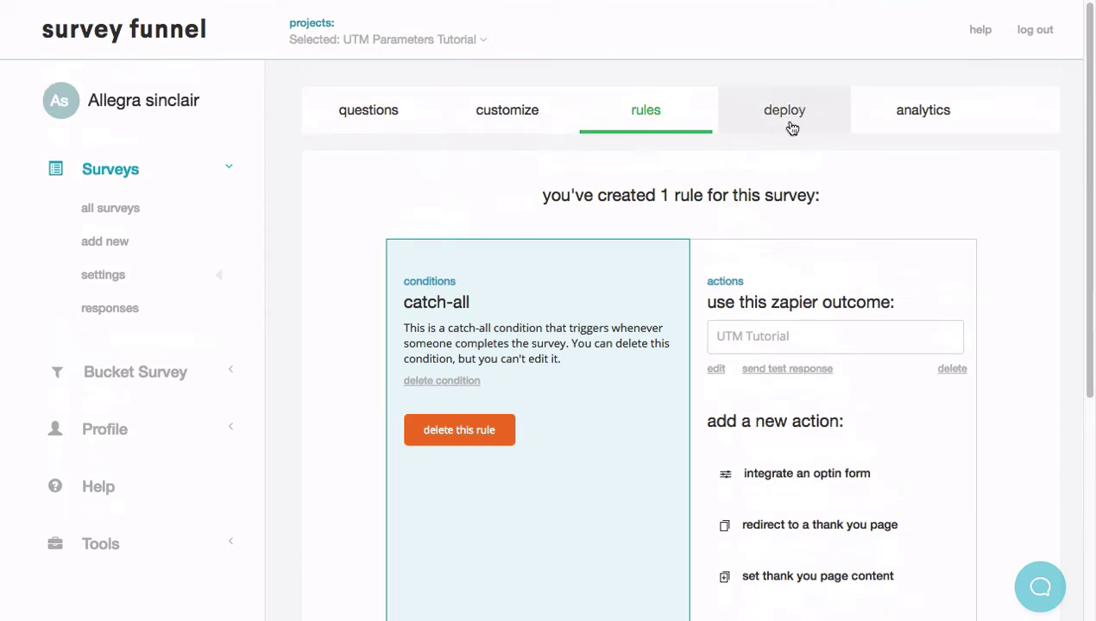
Copy the hosted survey link from the survey's deployment options
click(794, 121)
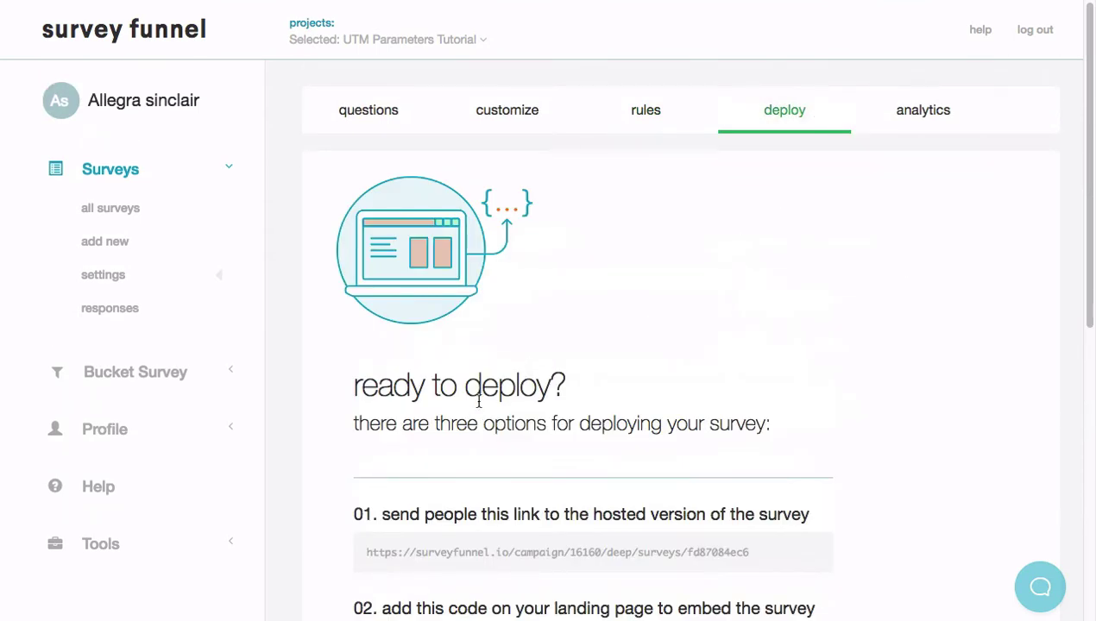
scroll(455, 380, down, 3)
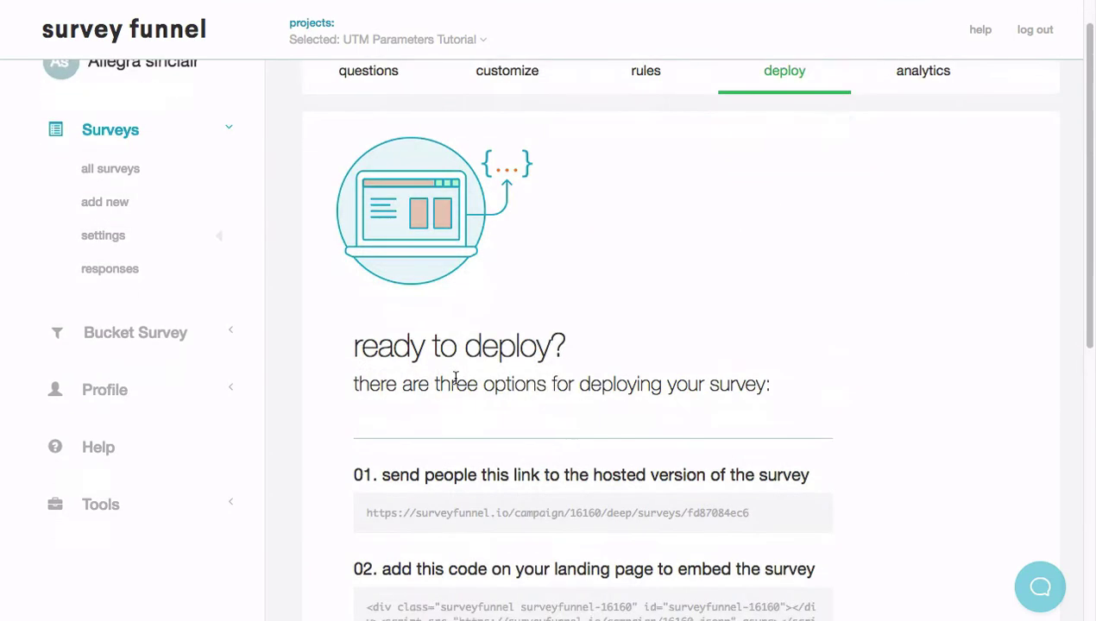
scroll(456, 378, down, 1)
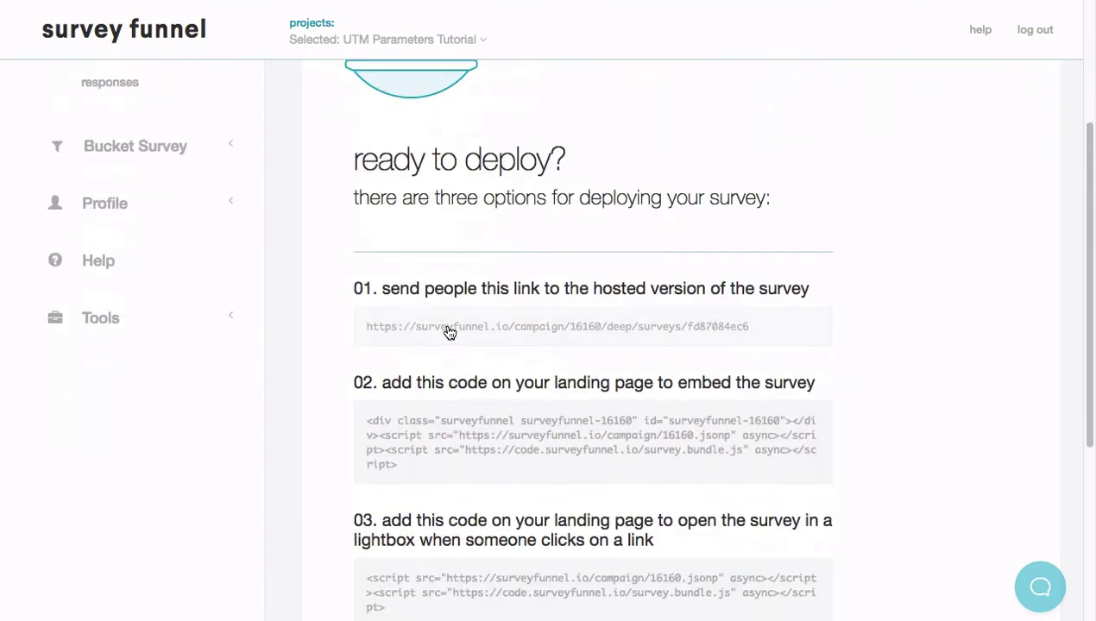
click(450, 334)
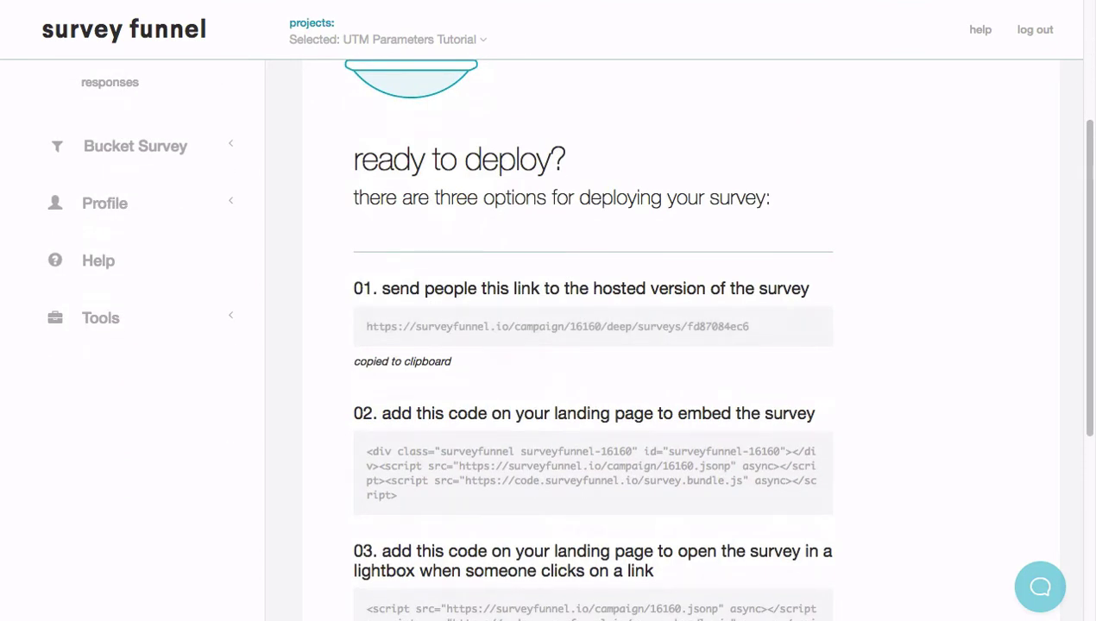
click(121, 0)
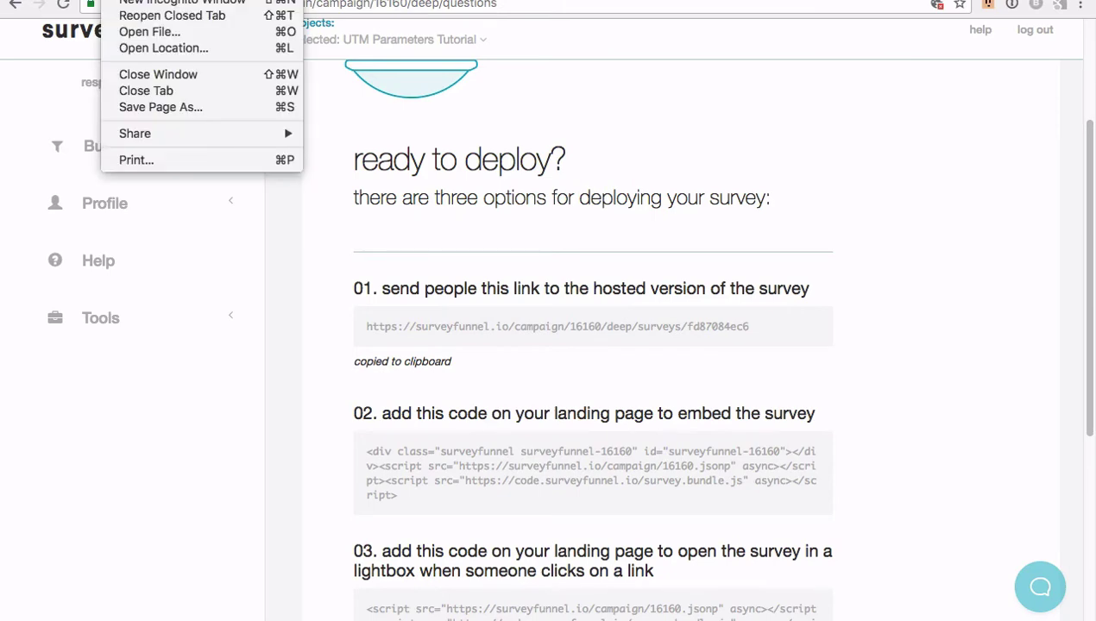
Load the survey link in a new tab with '/?' plus utm_source=facebook, utm_medium=social parameters appended
key(super+t)
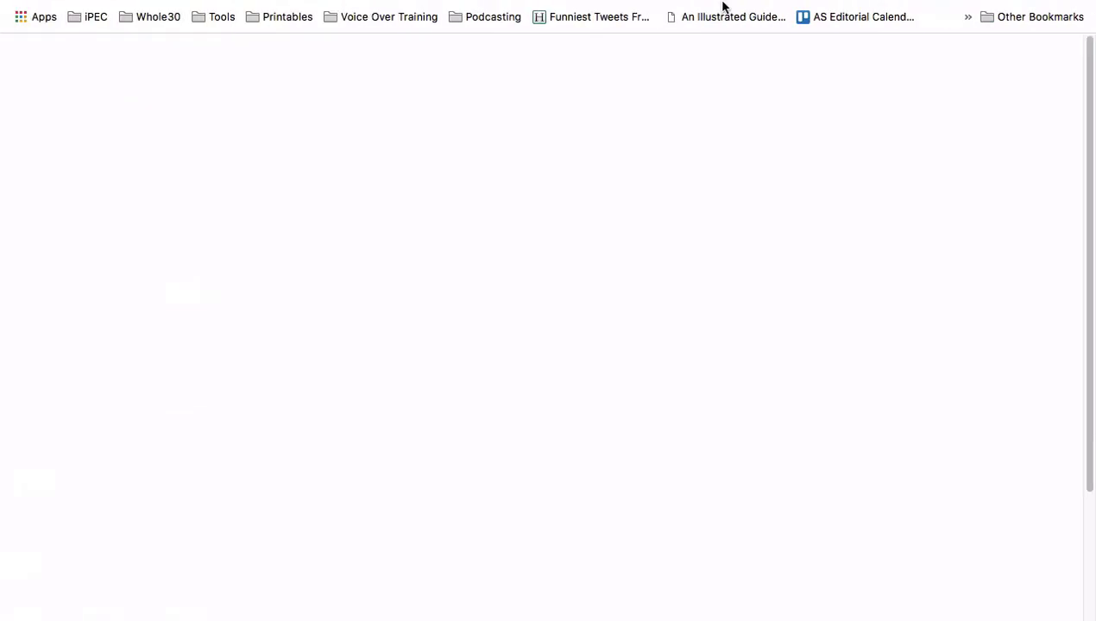
key(super+v)
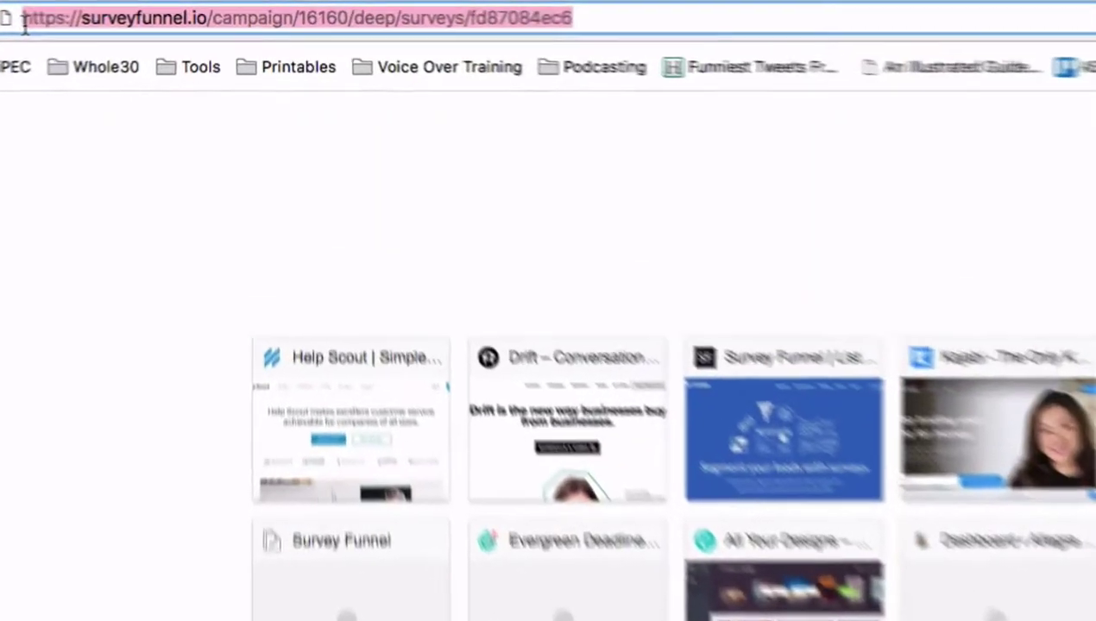
click(632, 18)
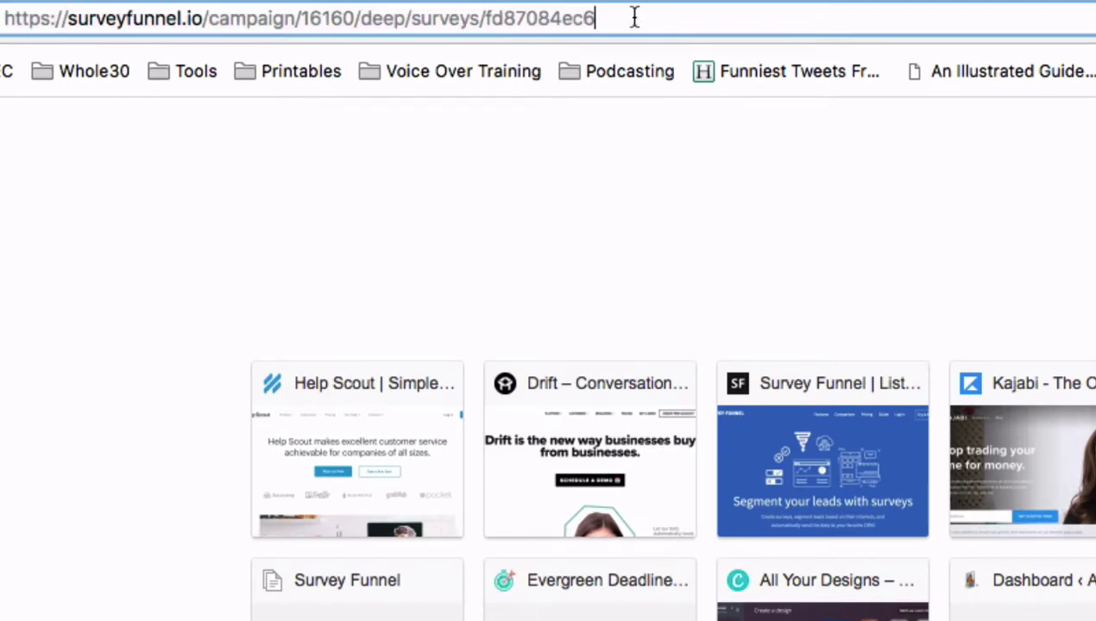
text(/)
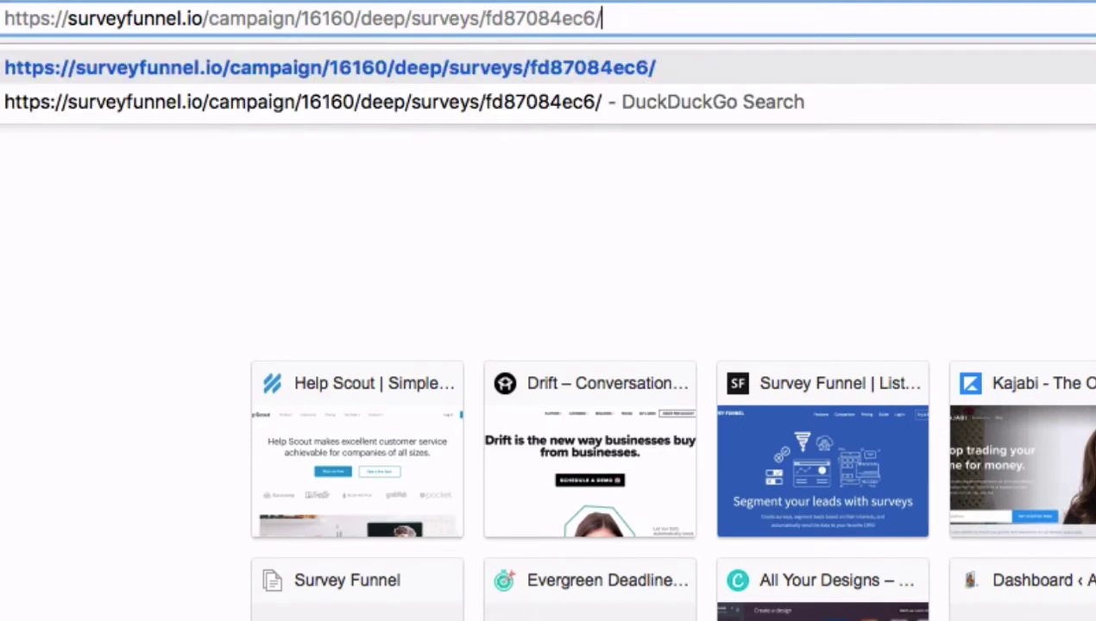
text(?)
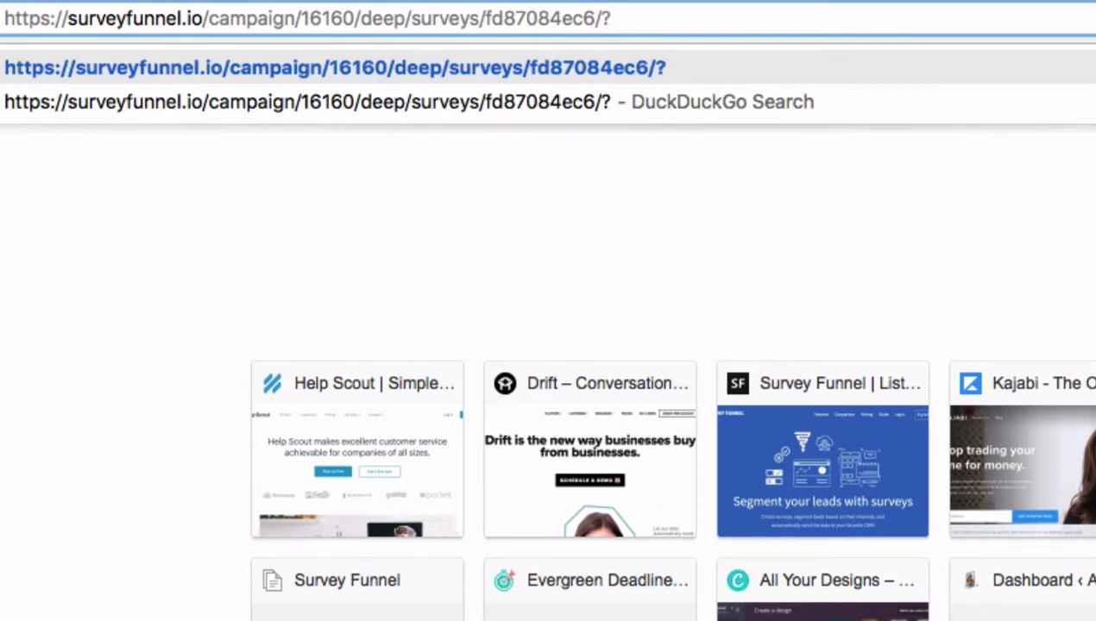
key(ctrl+v)
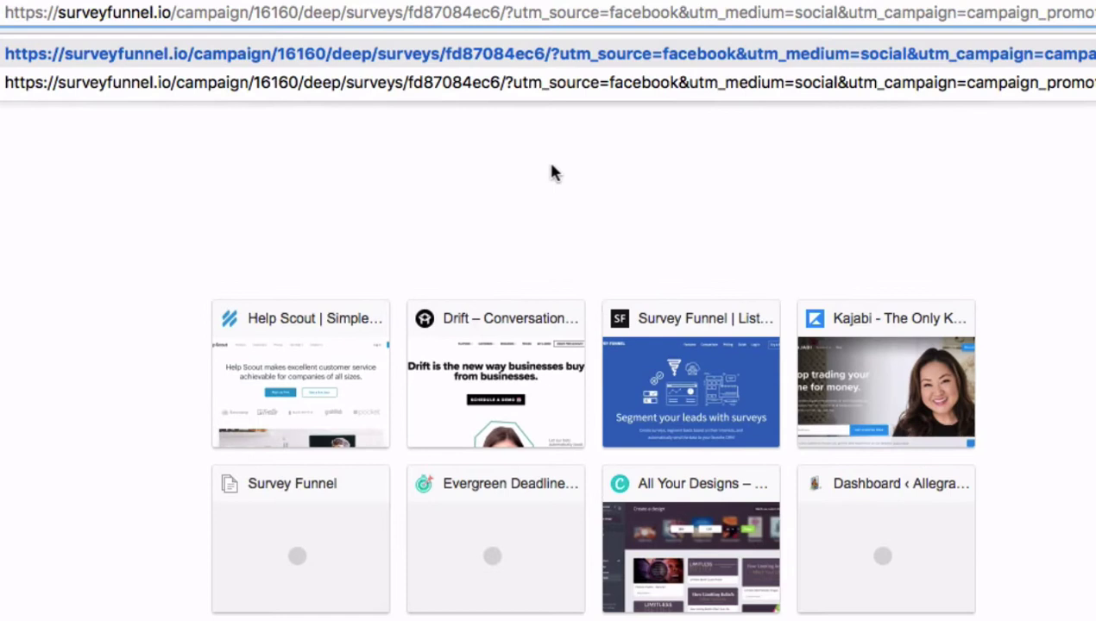
click(552, 172)
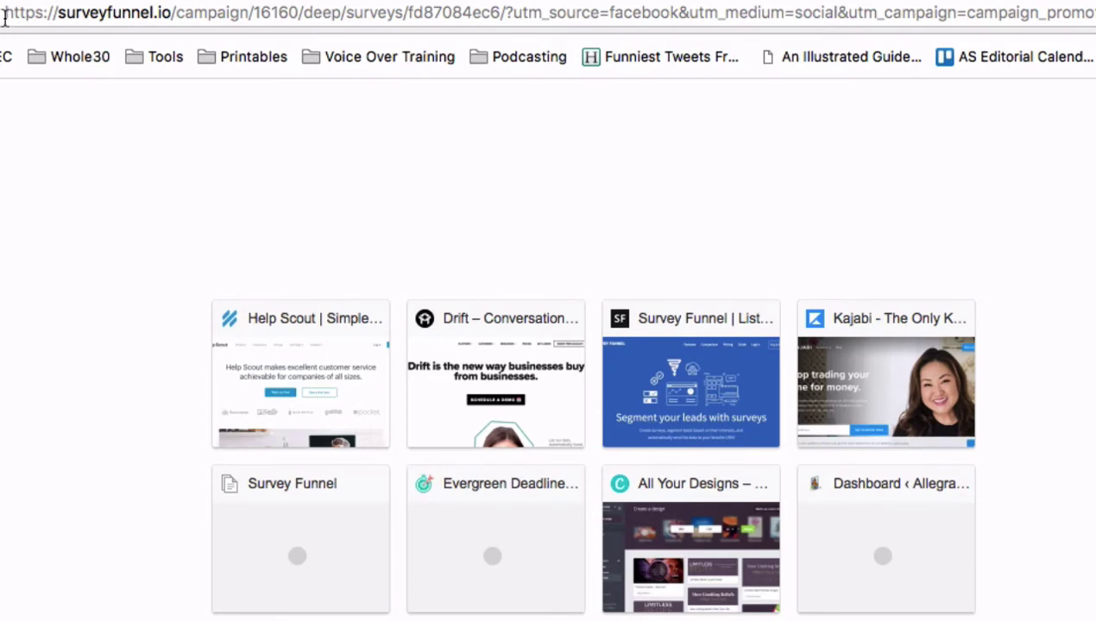
click(553, 13)
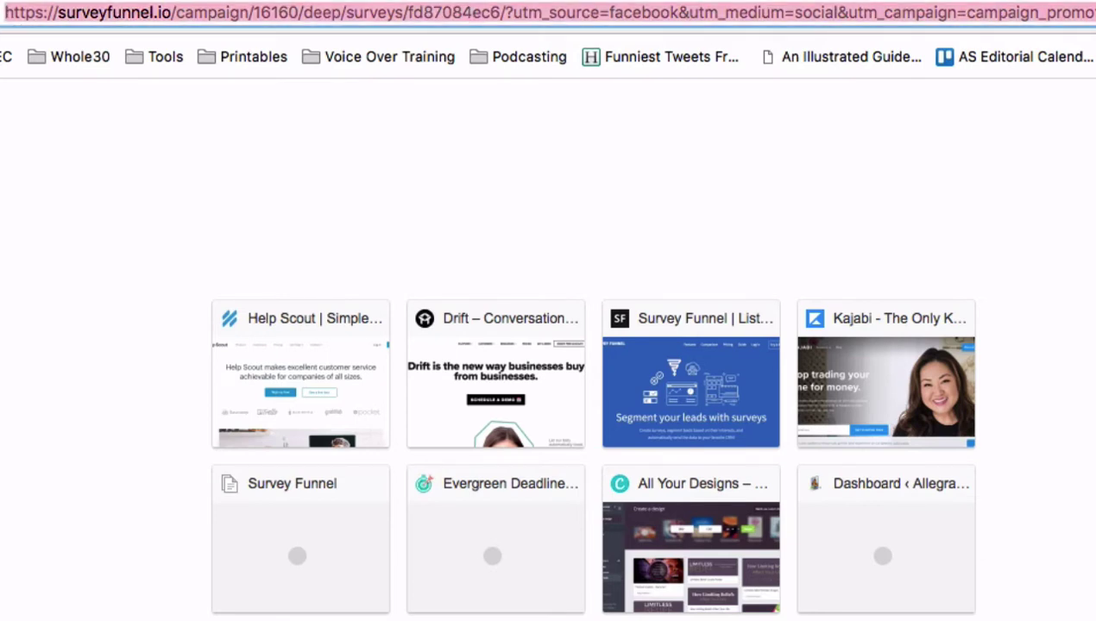
key(Return)
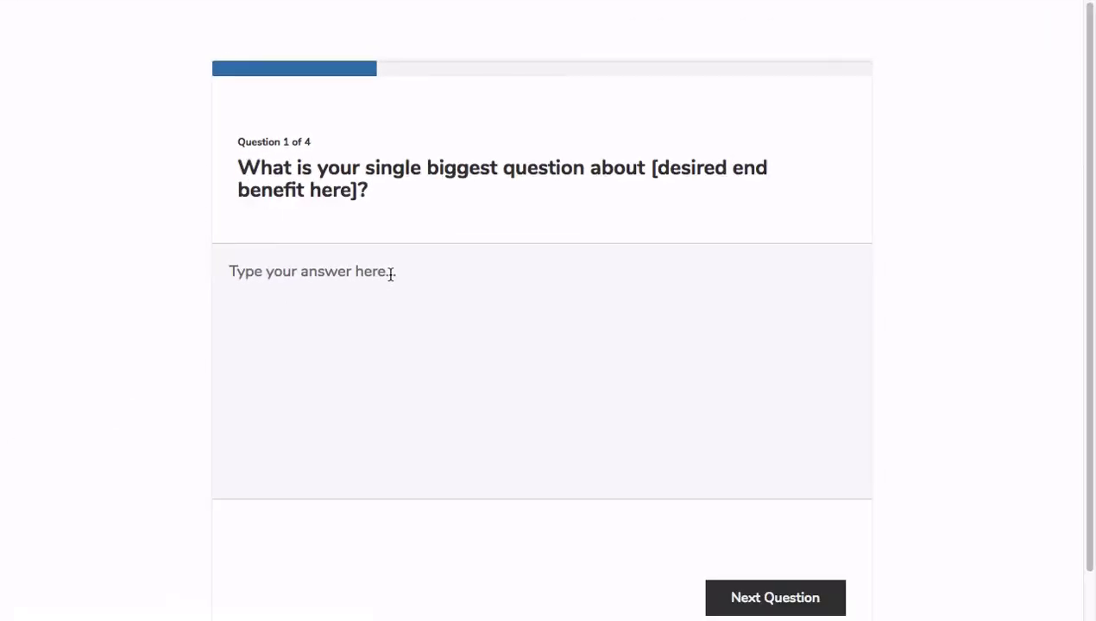
Answer 'I want more sales.' and choose Salmon as the favourite fish
text(I want more sales.)
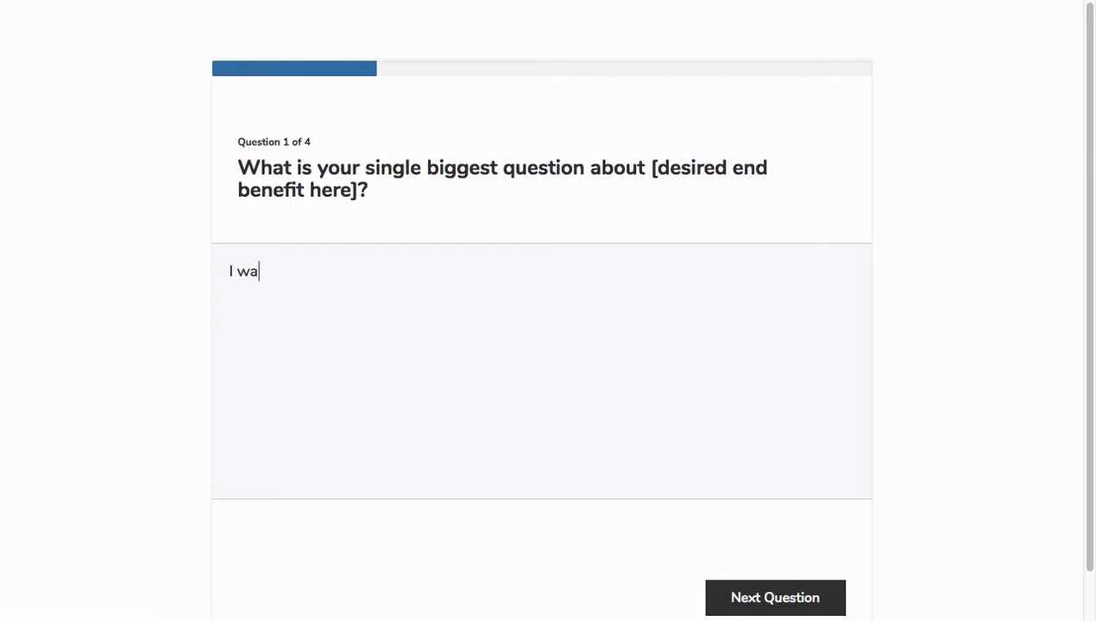
click(741, 595)
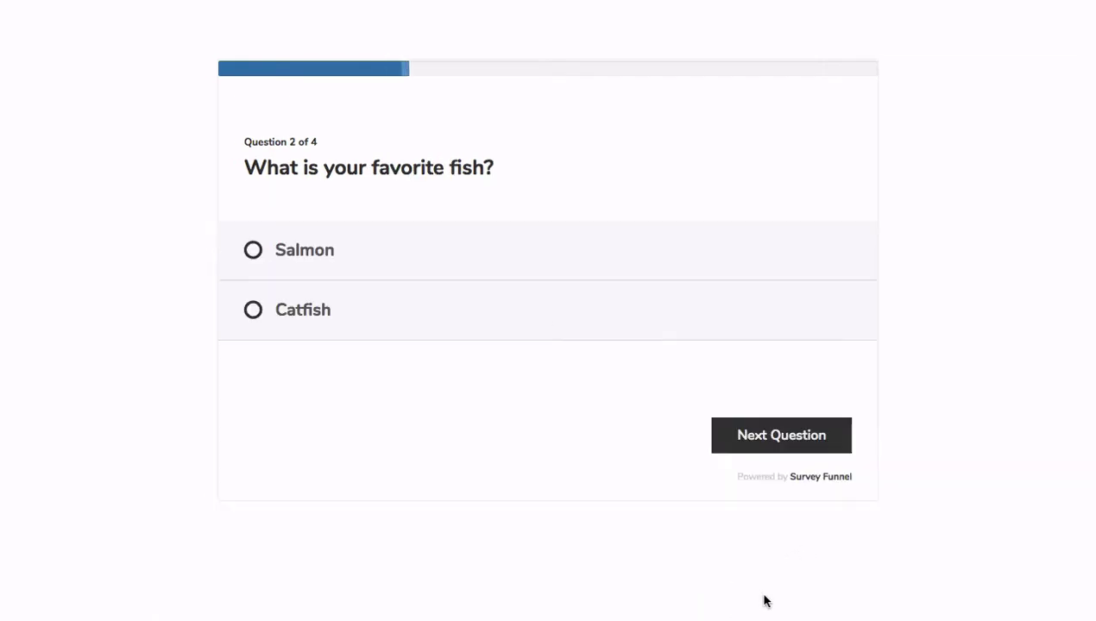
click(252, 251)
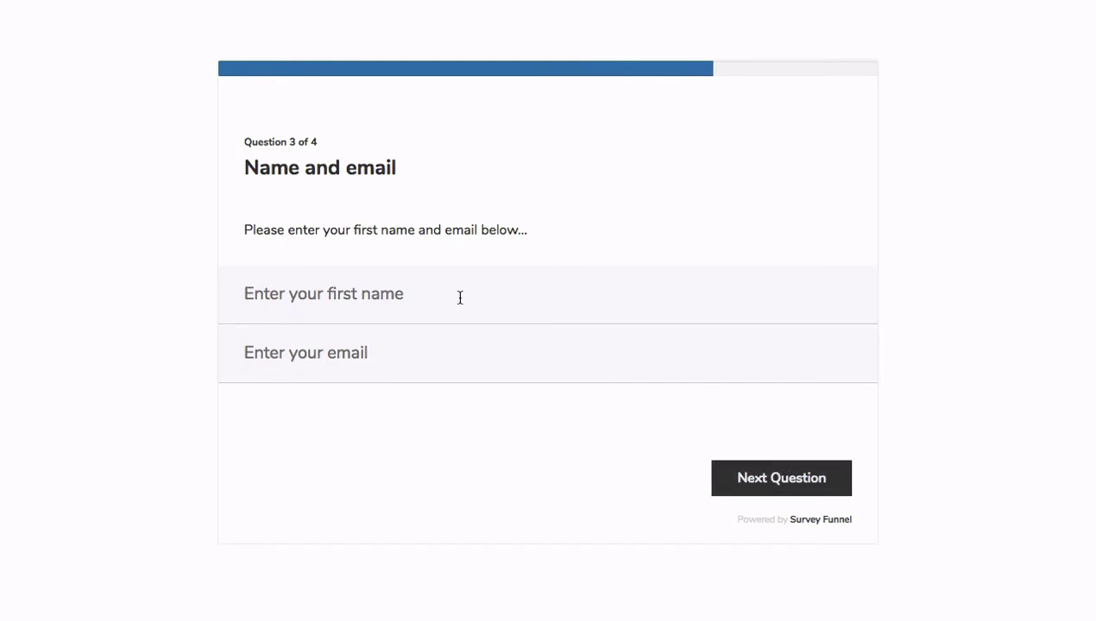
Enter the respondent's first name and email address, then save the survey answers
click(461, 297)
text(Allegra)
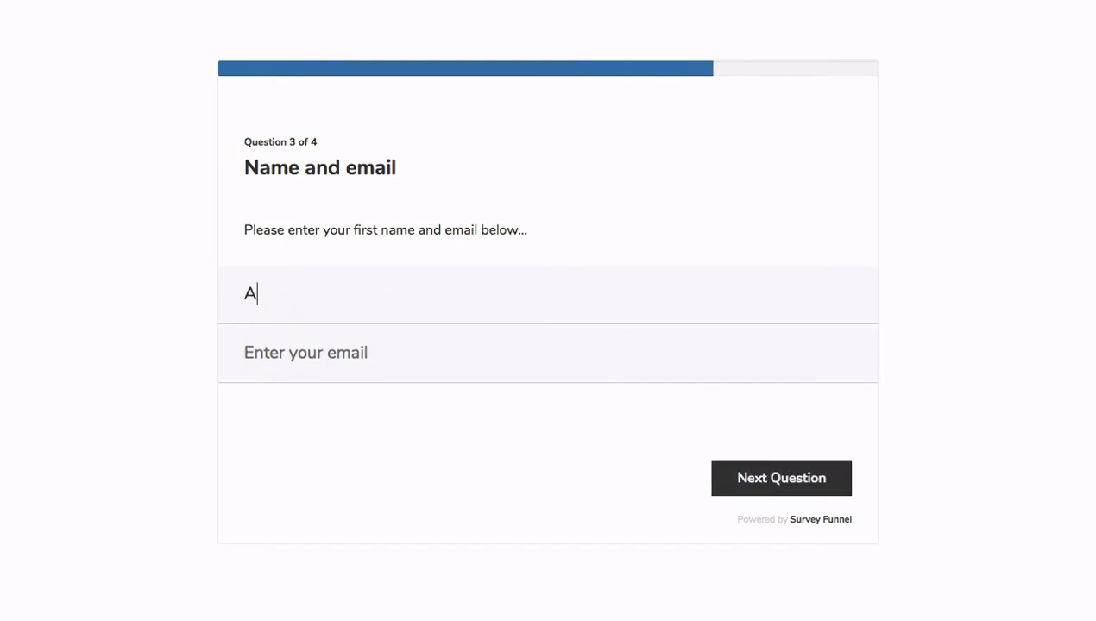
key(Tab)
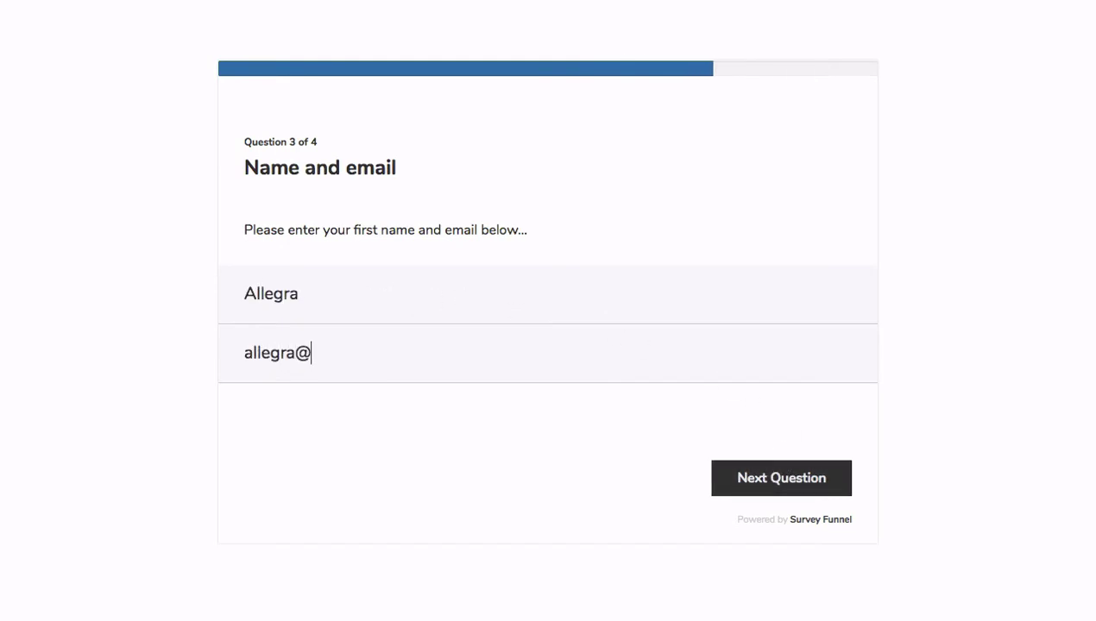
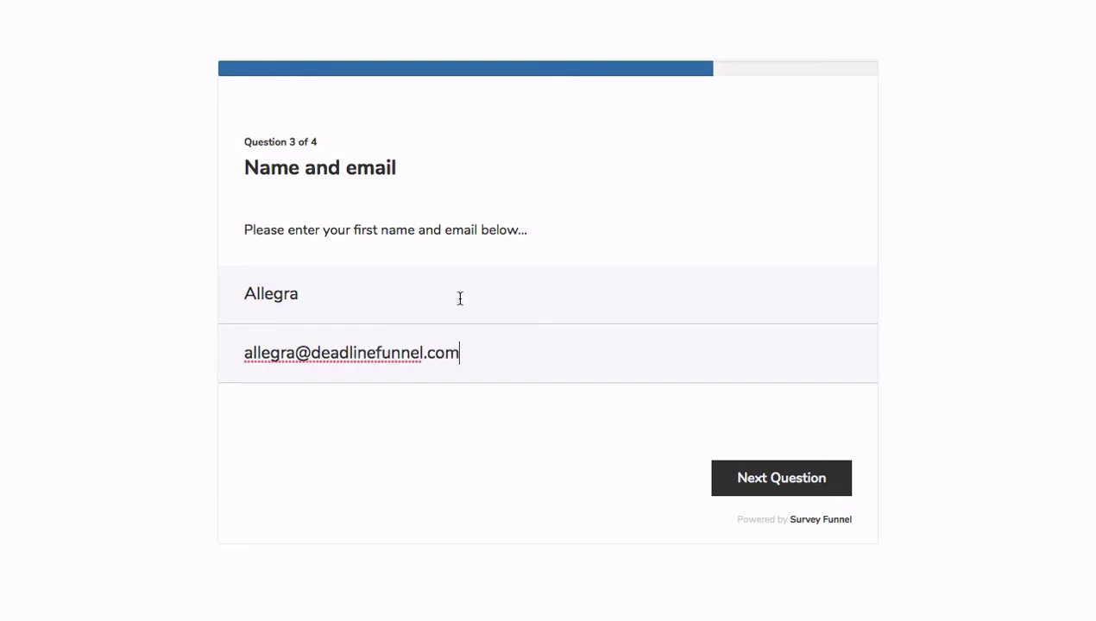
click(815, 489)
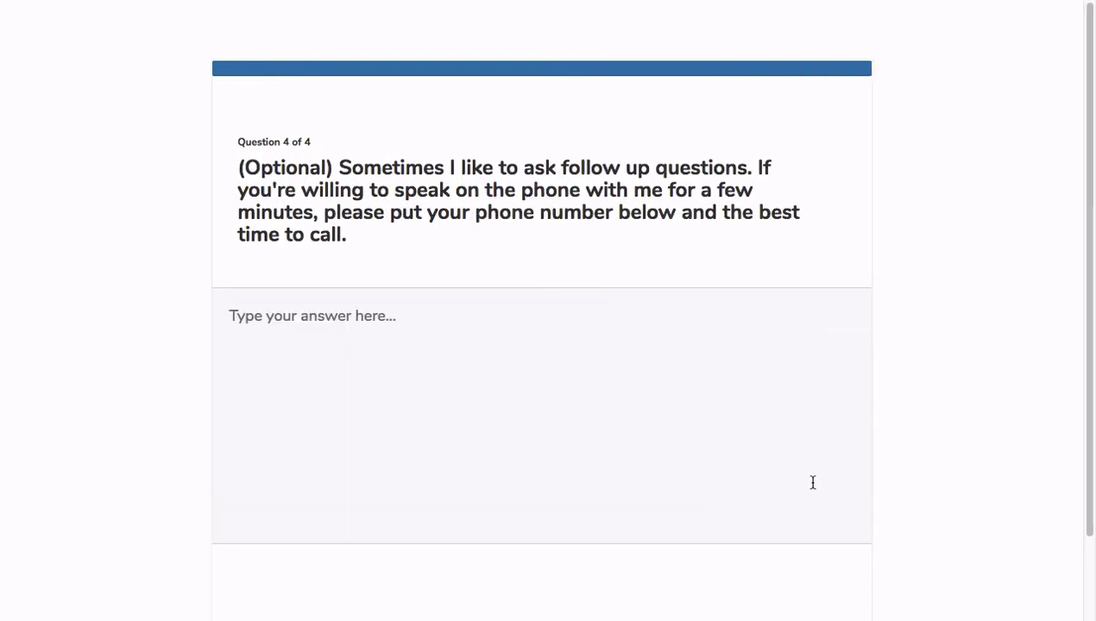
scroll(651, 484, down, 2)
click(751, 551)
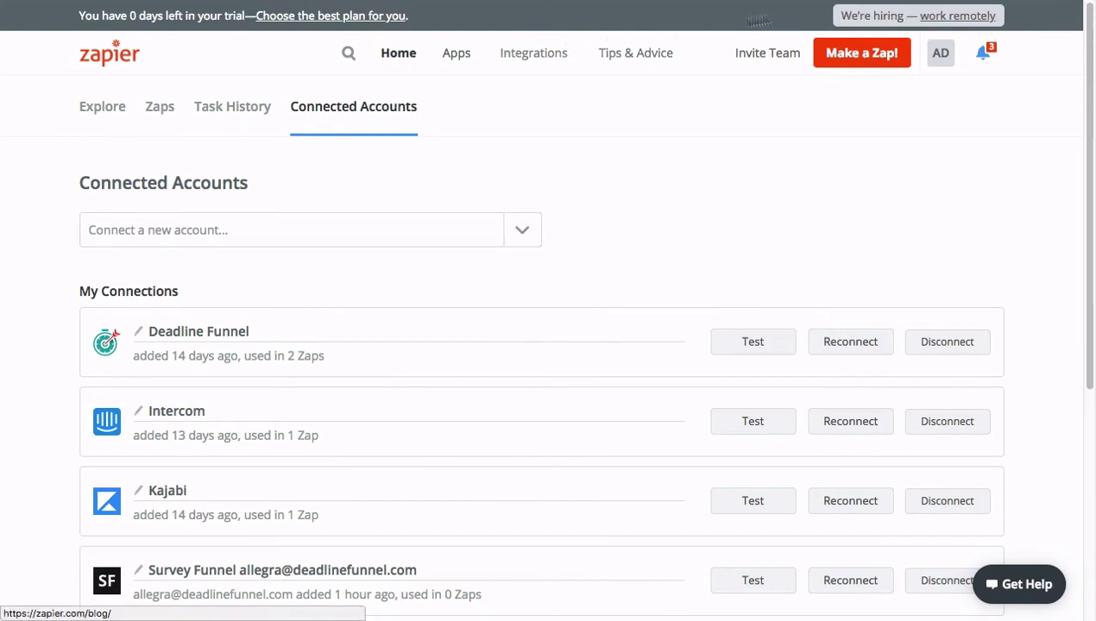
Create a new zap with Survey Funnel's New Survey Entry trigger and test the connected account
click(857, 66)
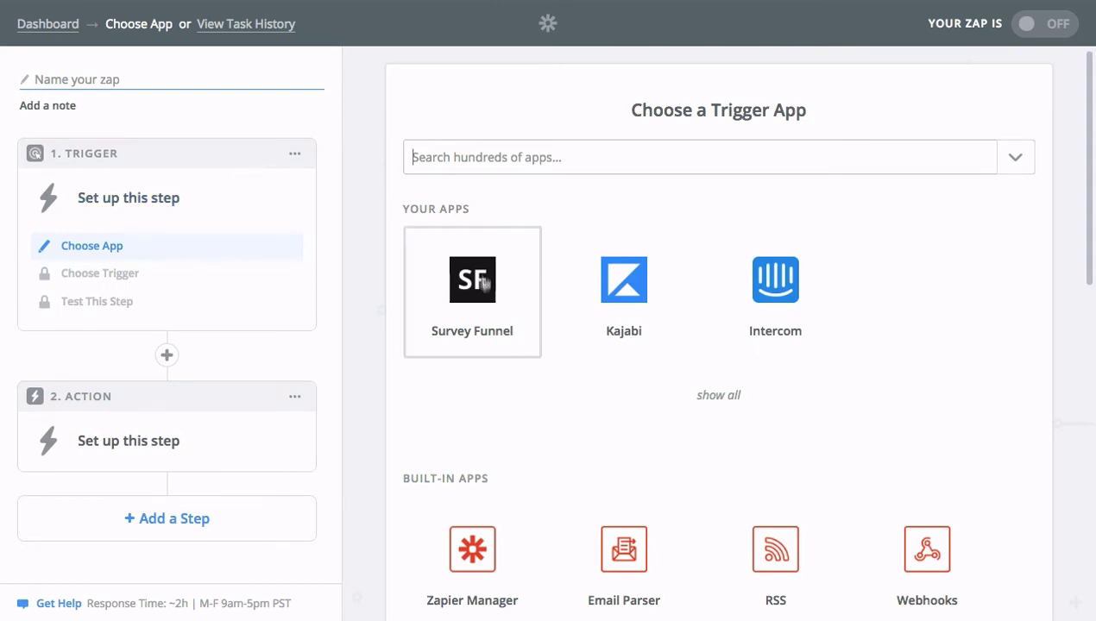
click(468, 291)
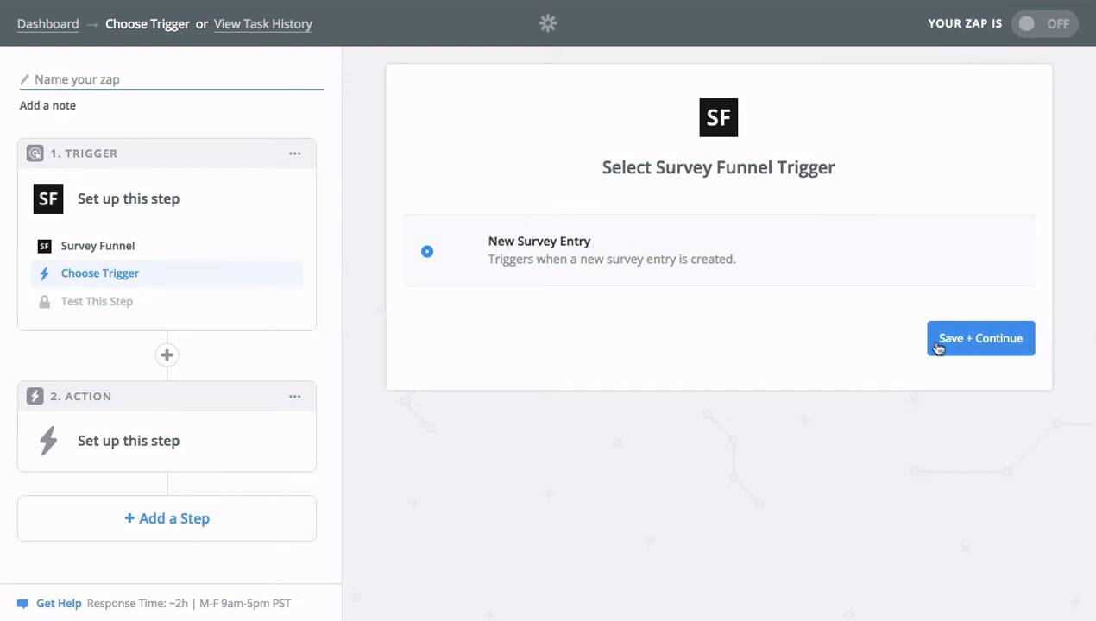
click(984, 353)
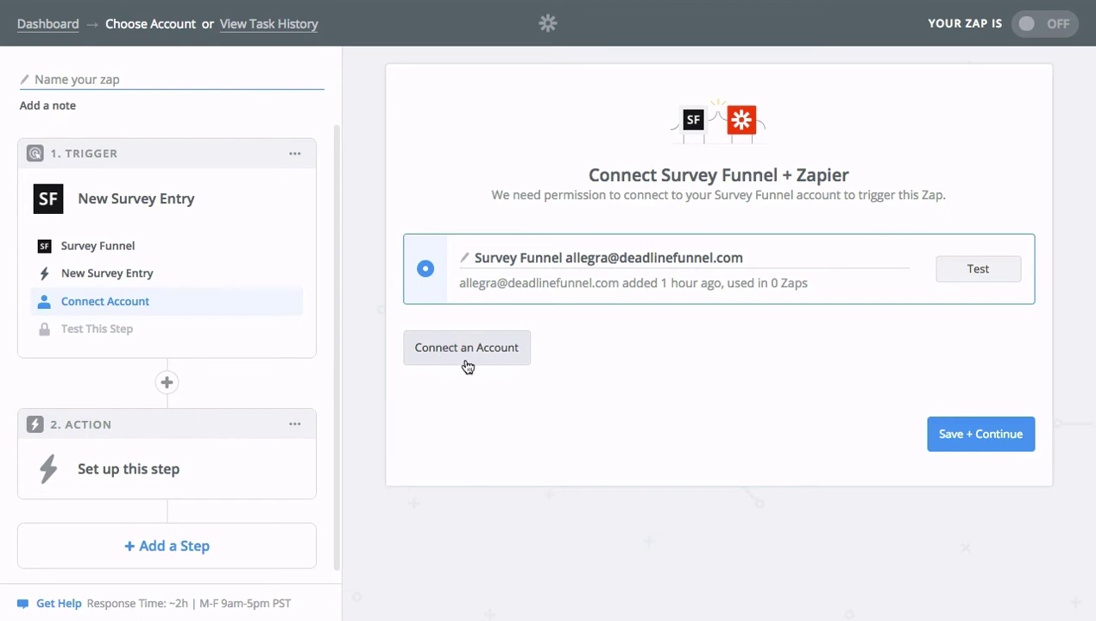
click(980, 273)
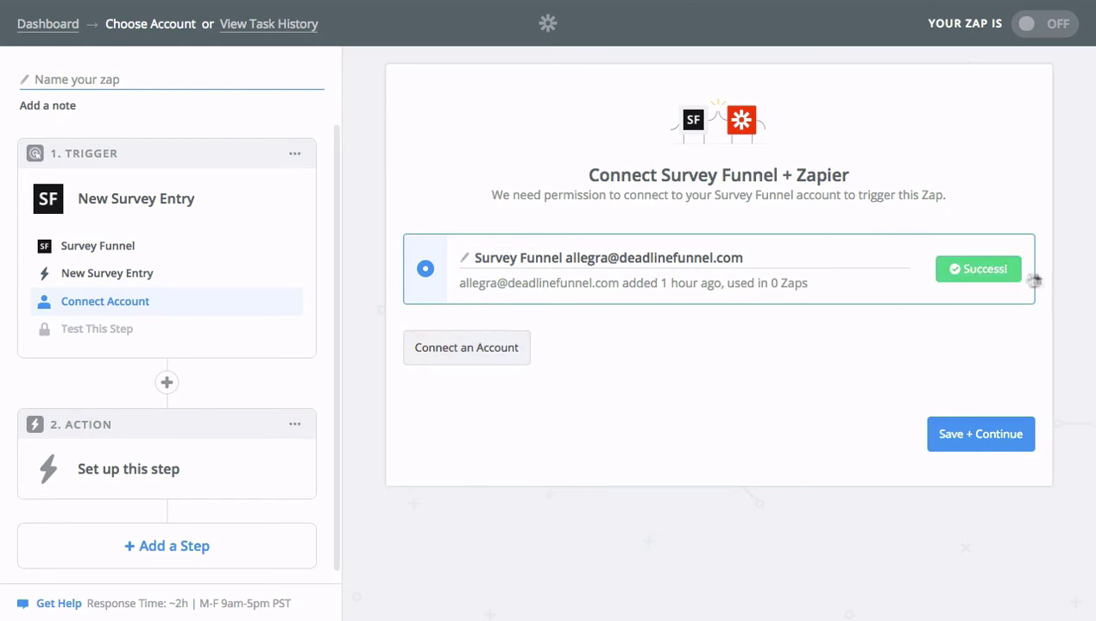
click(994, 443)
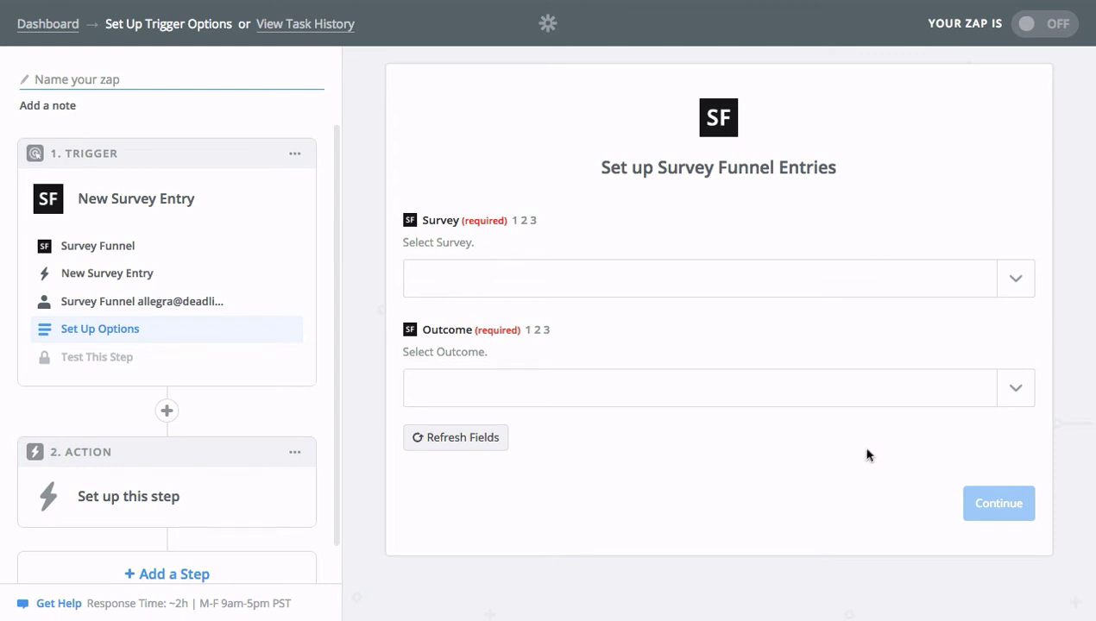
Set the trigger's survey to UTM Parameters Tutorial and its outcome to UTM Tutorial
click(1018, 281)
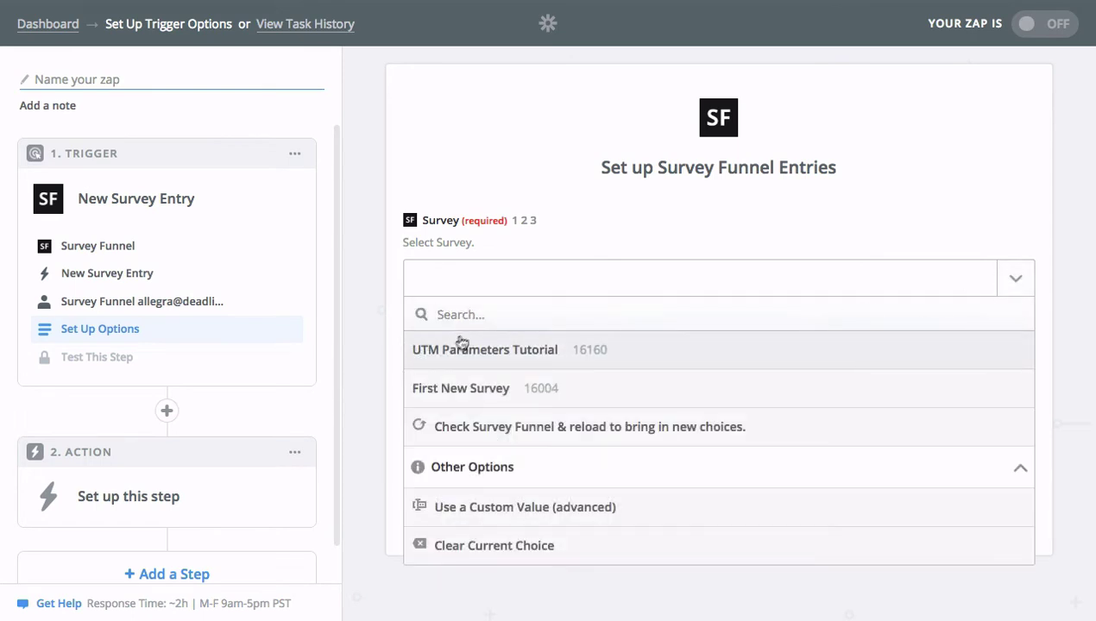
click(479, 353)
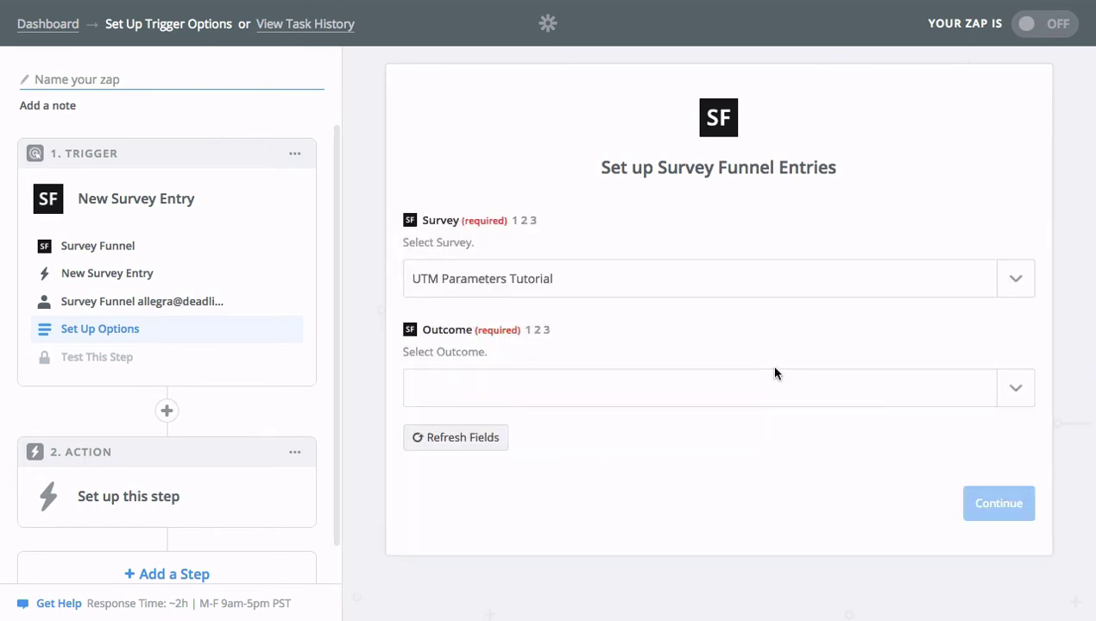
click(1015, 390)
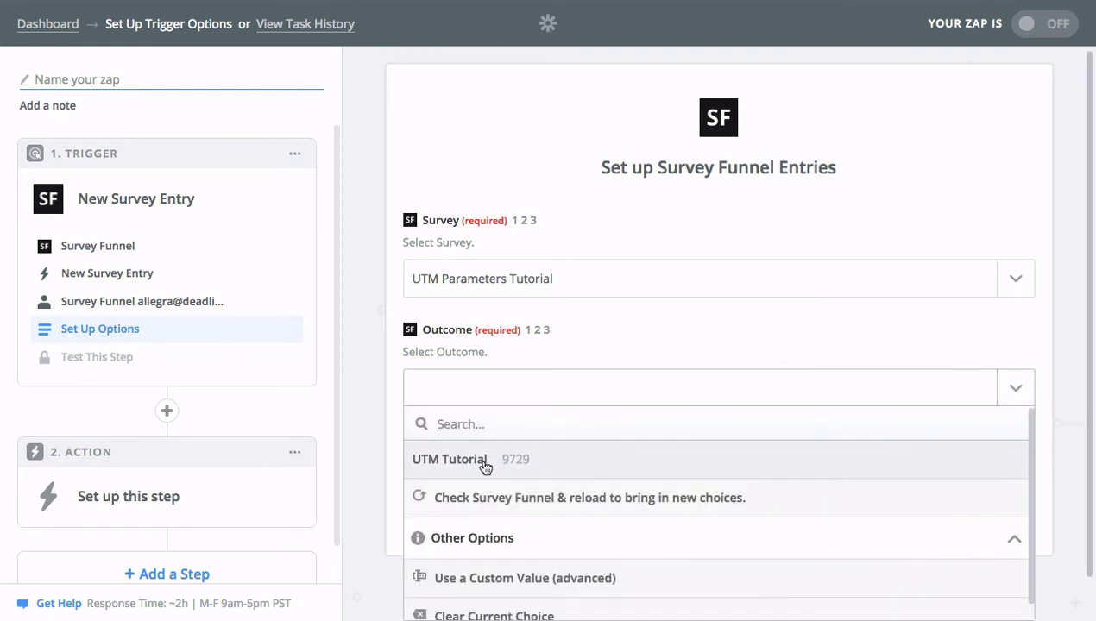
click(487, 462)
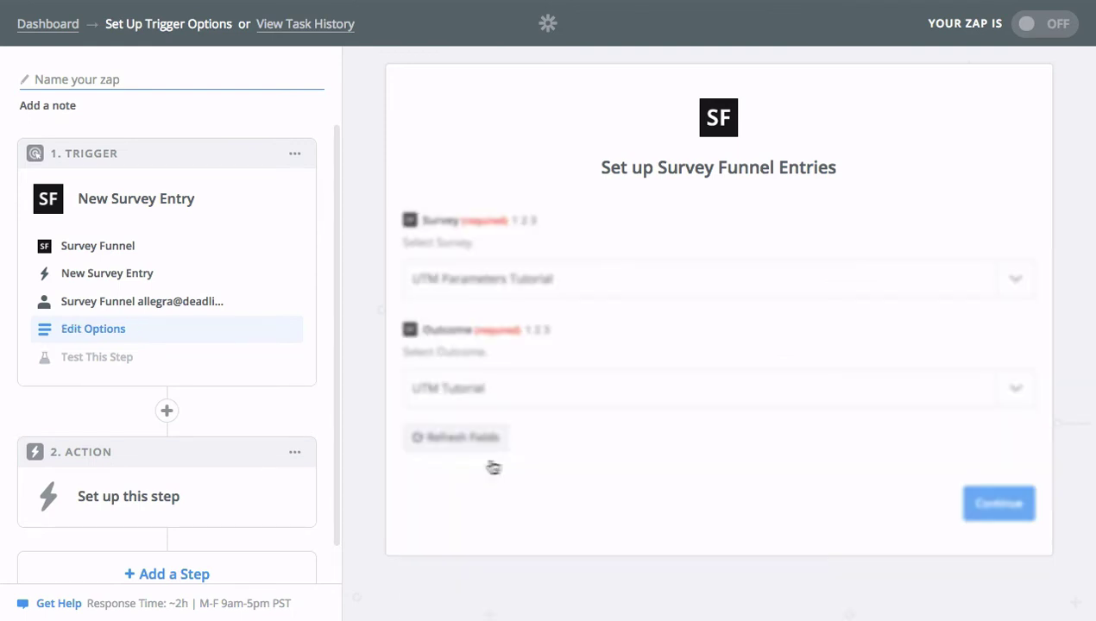
click(1001, 506)
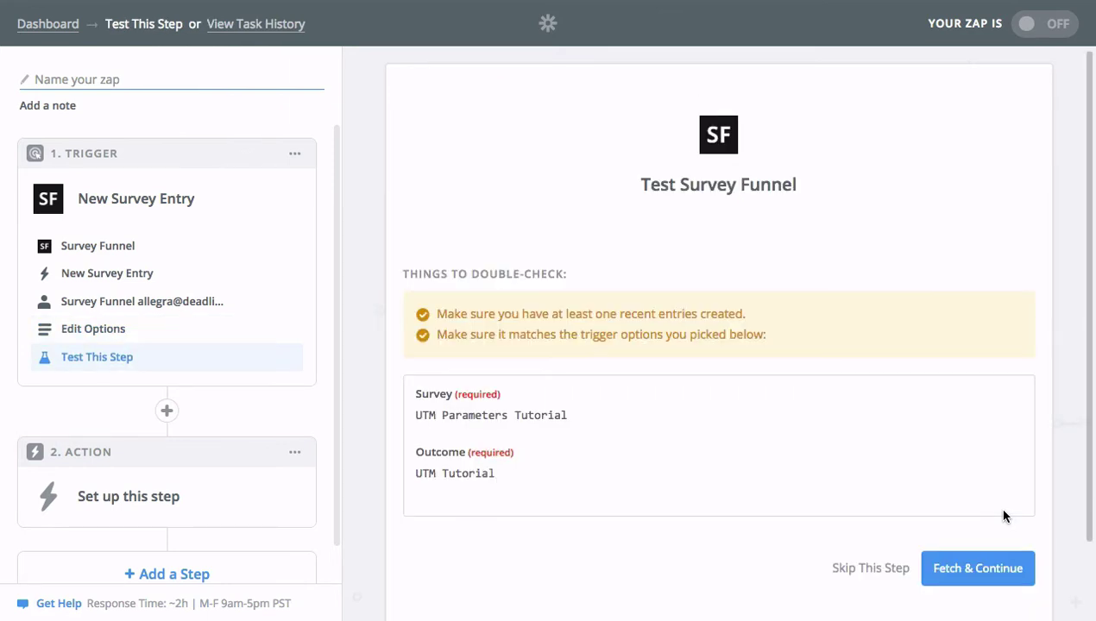
Fetch a sample survey entry and review its UTM fields
scroll(663, 399, down, 1)
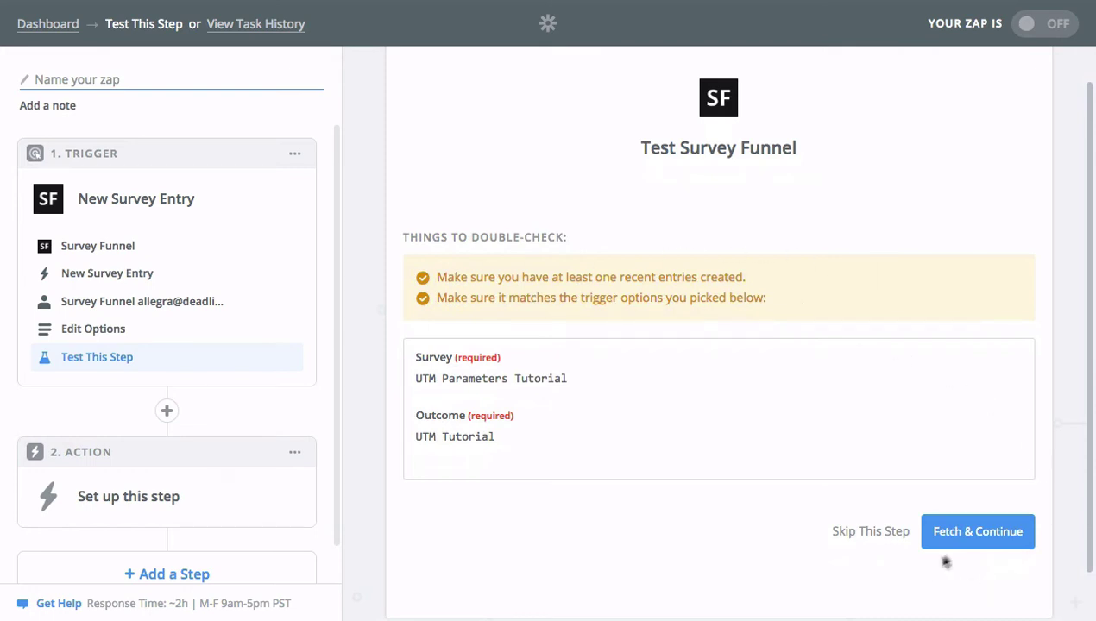
click(990, 534)
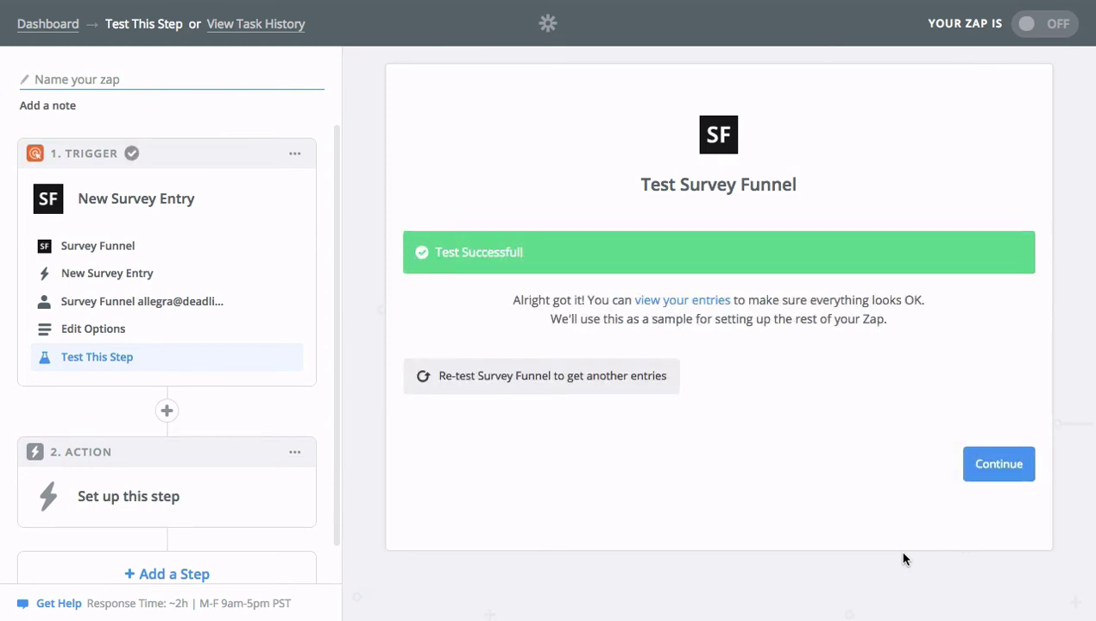
click(710, 309)
scroll(805, 431, down, 1)
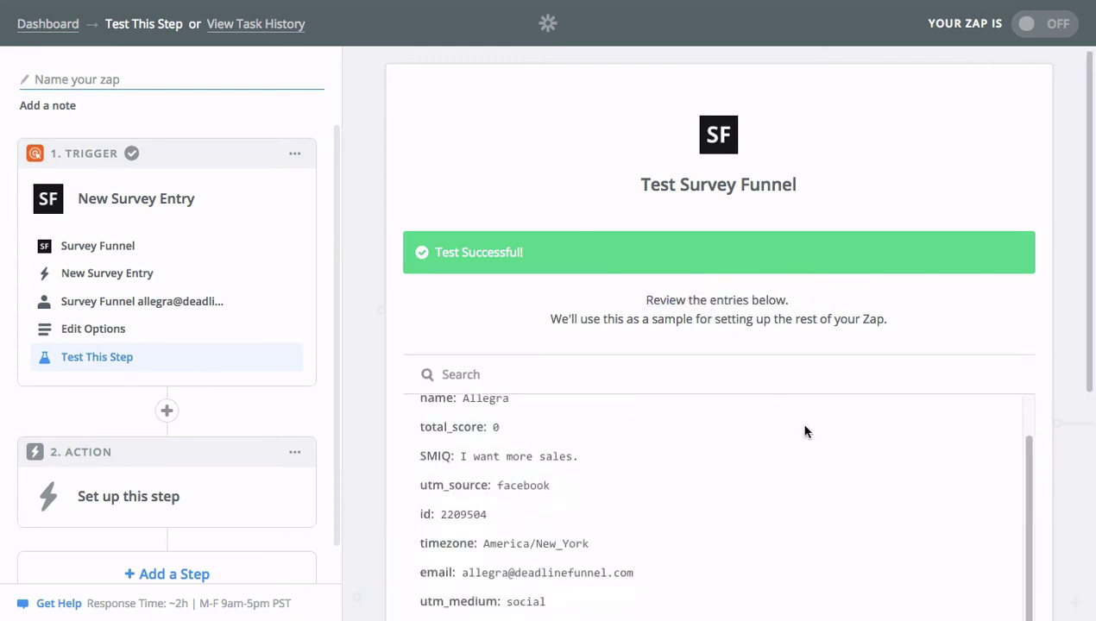
scroll(768, 429, up, 1)
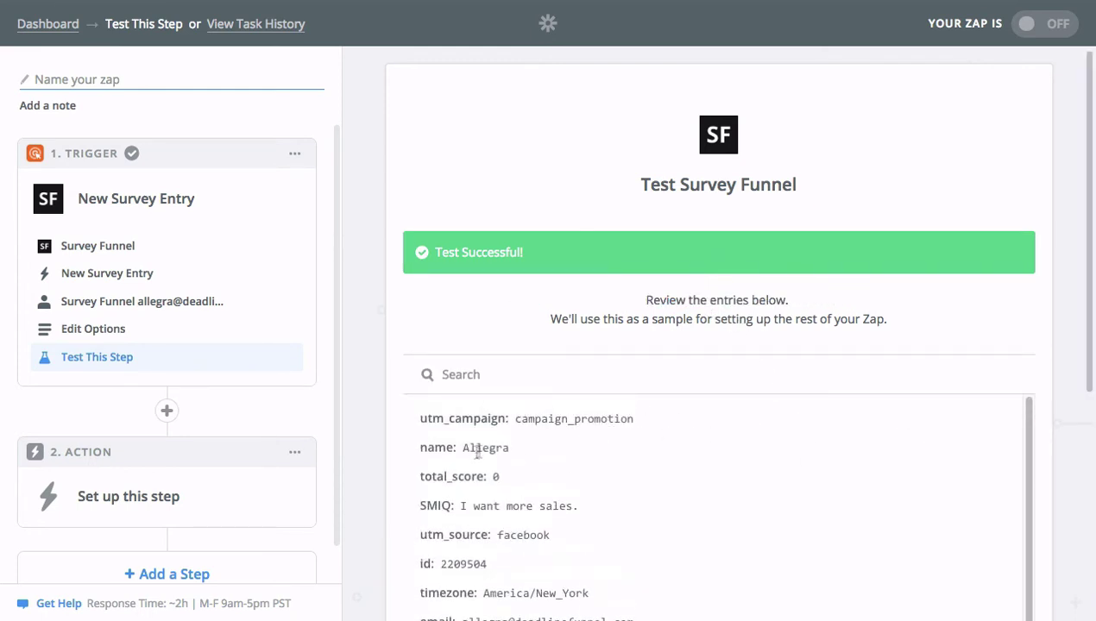
scroll(571, 491, down, 1)
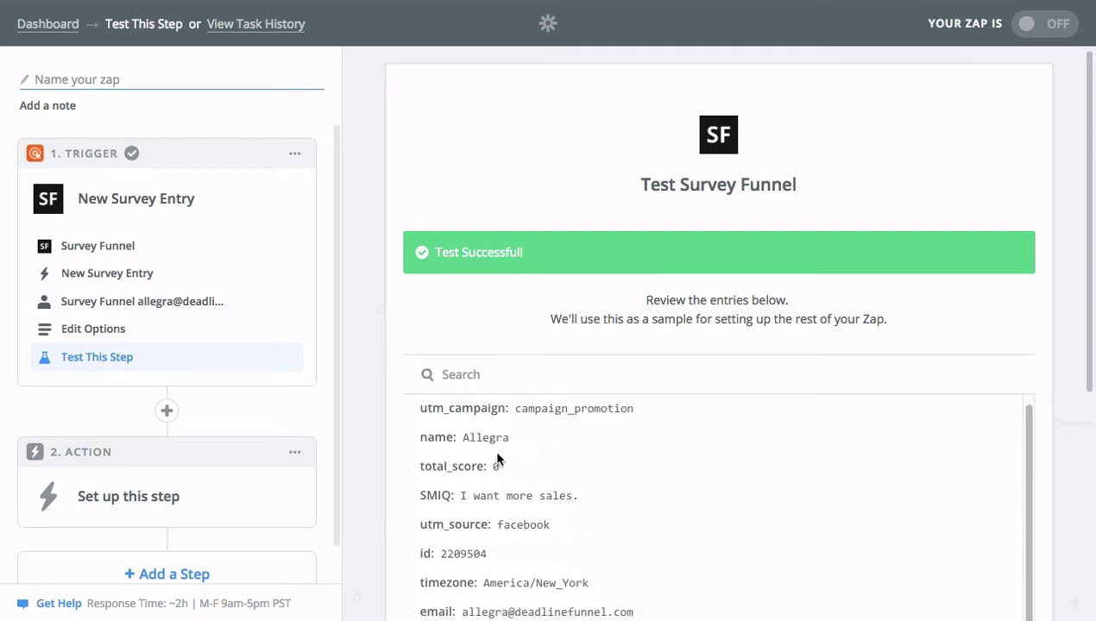
scroll(493, 448, down, 5)
scroll(467, 535, down, 5)
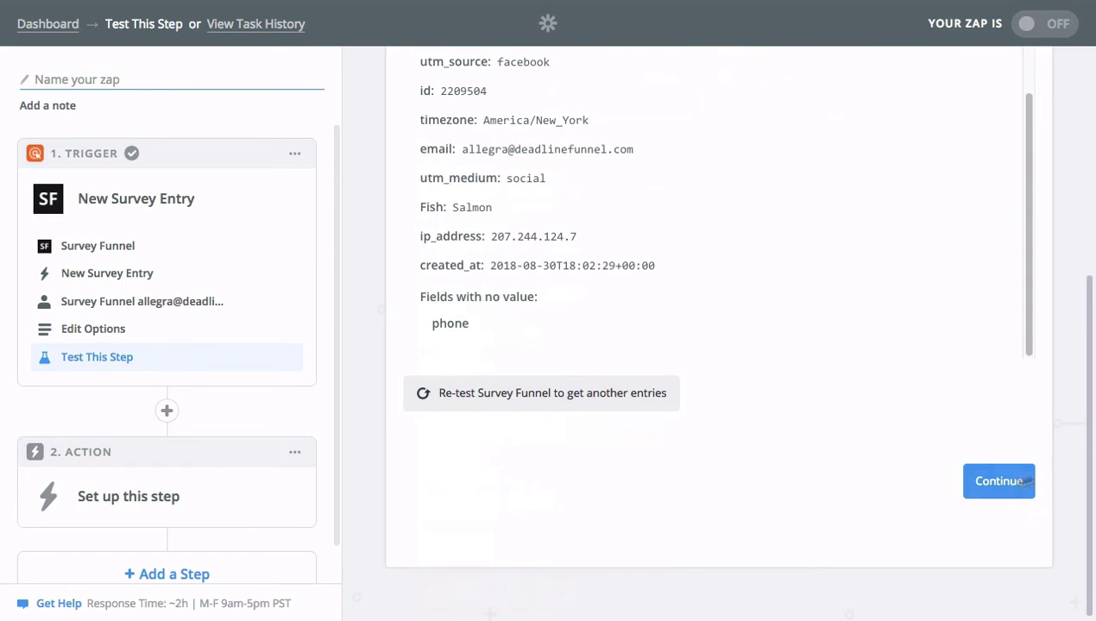
click(988, 486)
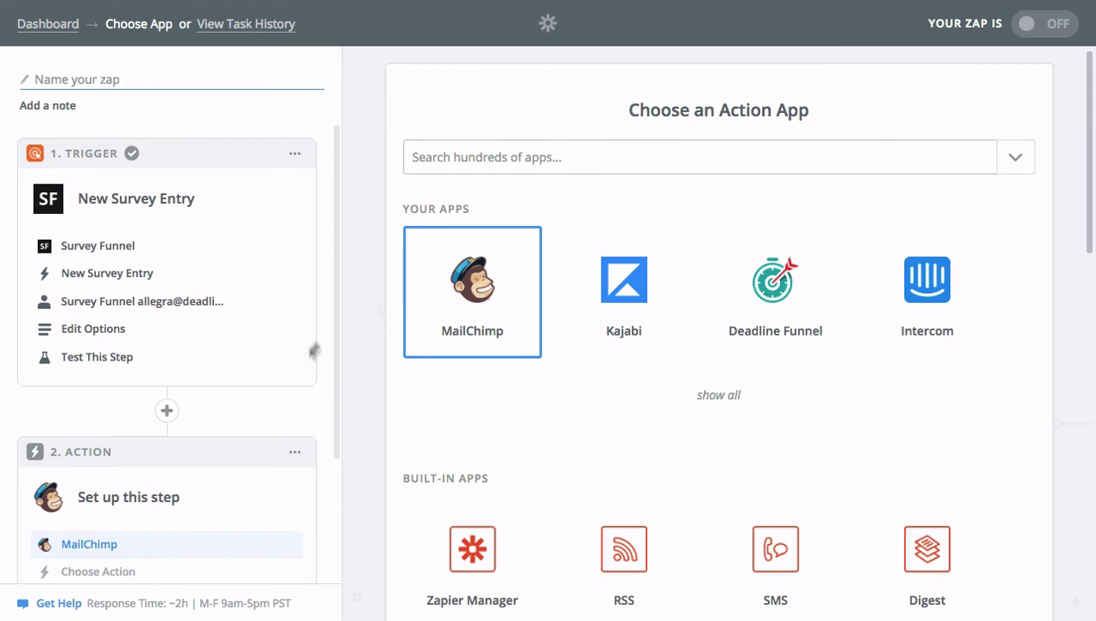
Set the action to MailChimp Add/Update Subscriber and test the MailChimp account
click(479, 326)
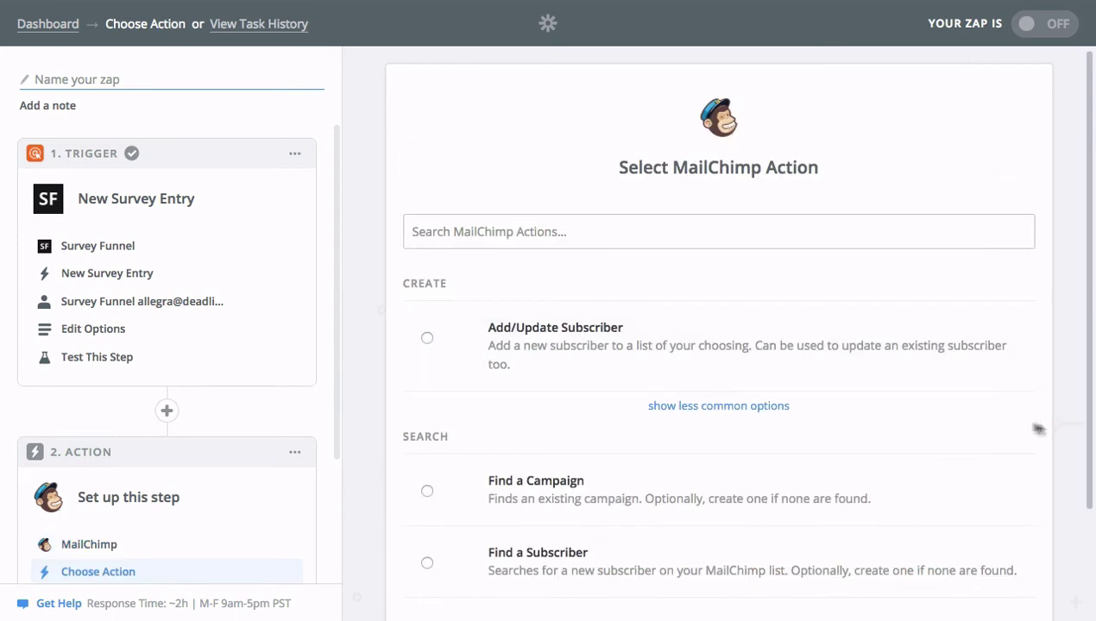
click(907, 354)
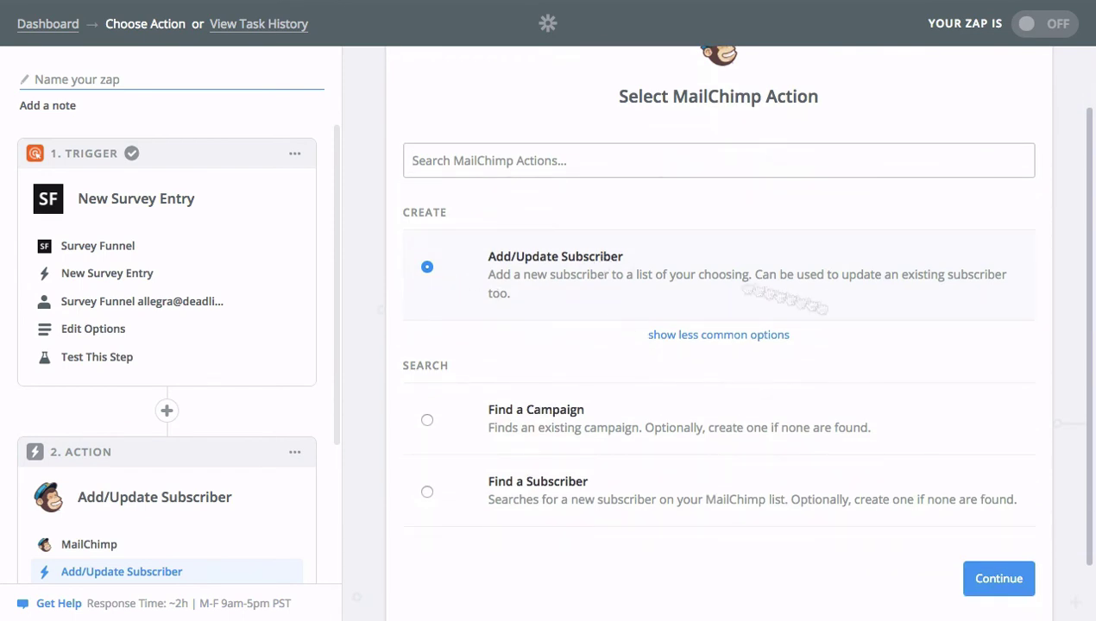
click(997, 582)
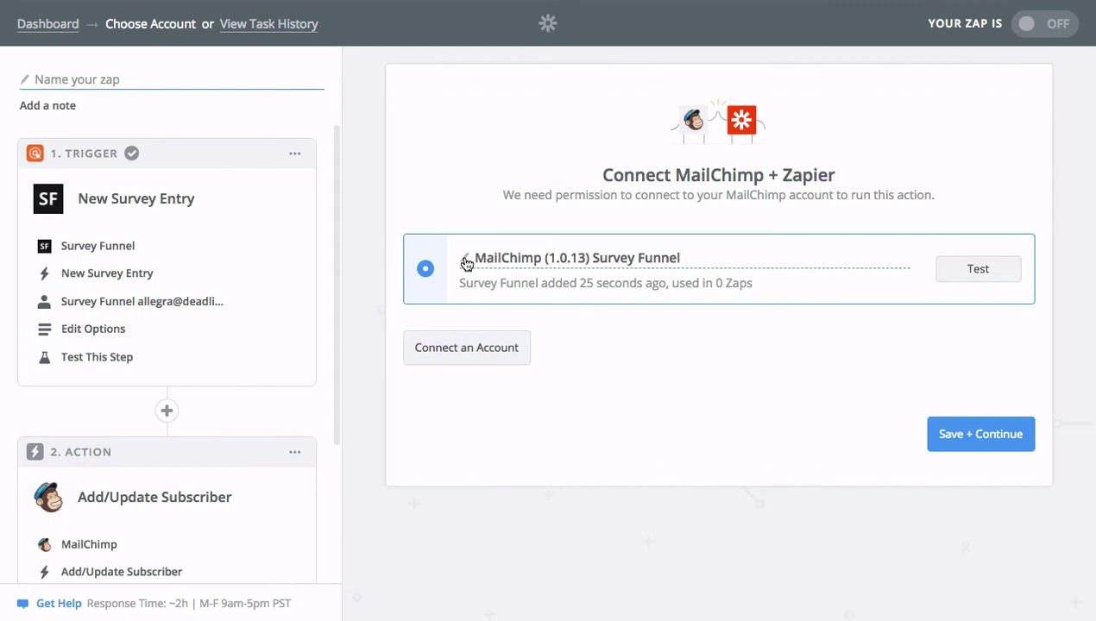
click(973, 271)
click(998, 444)
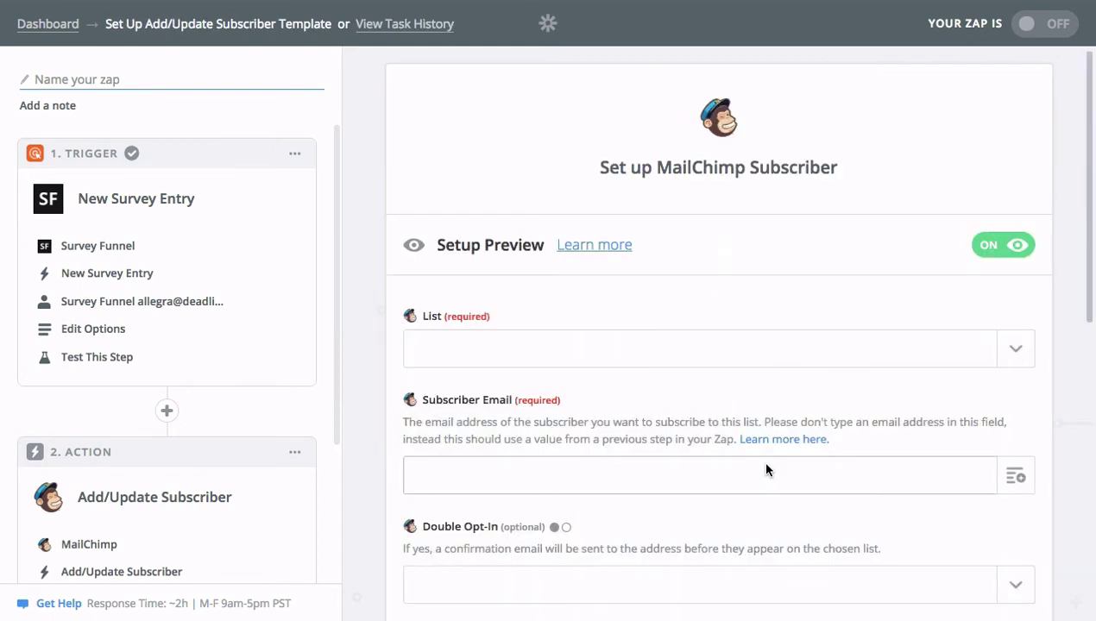
Choose the Survey Funnel list as the MailChimp list for subscribers
scroll(774, 457, down, 2)
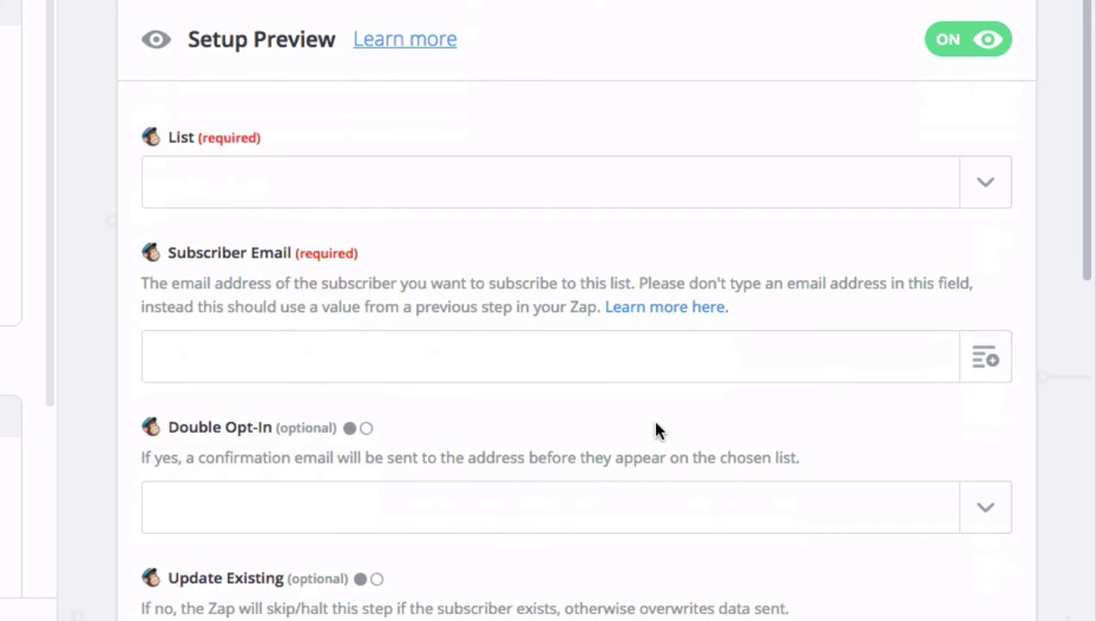
click(1000, 191)
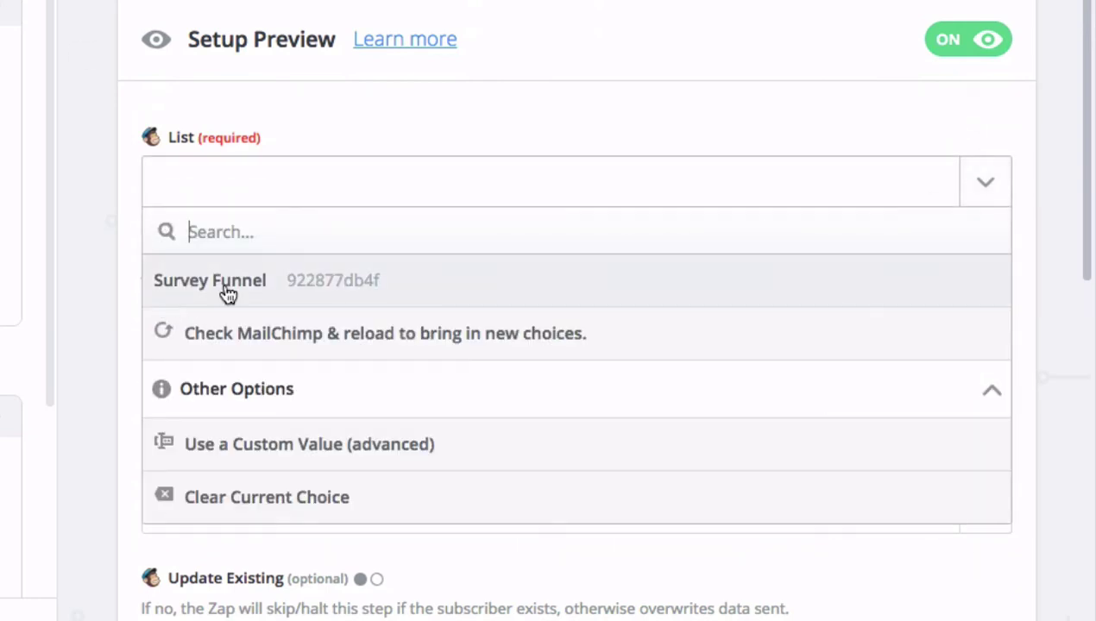
click(228, 290)
scroll(705, 337, down, 3)
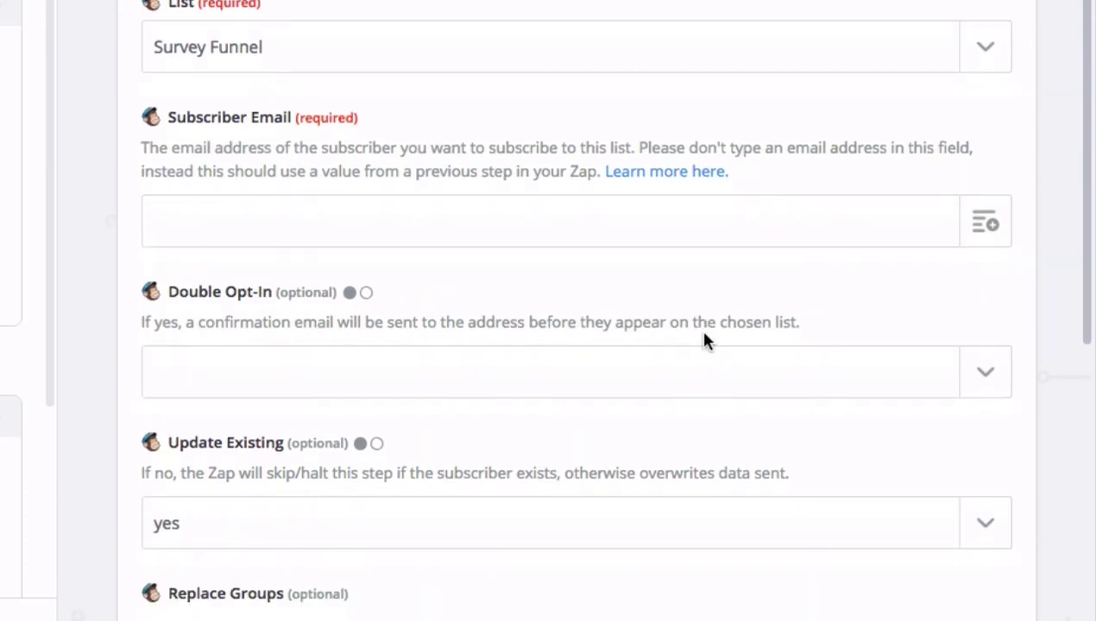
Map Subscriber Email to the survey entry's Email field
click(995, 228)
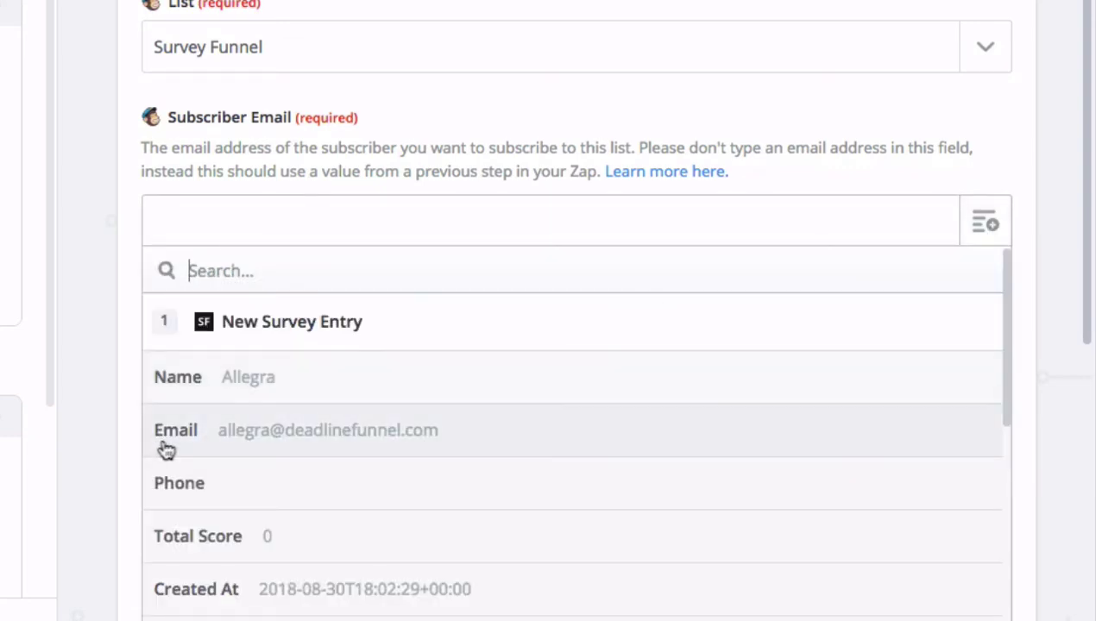
click(199, 440)
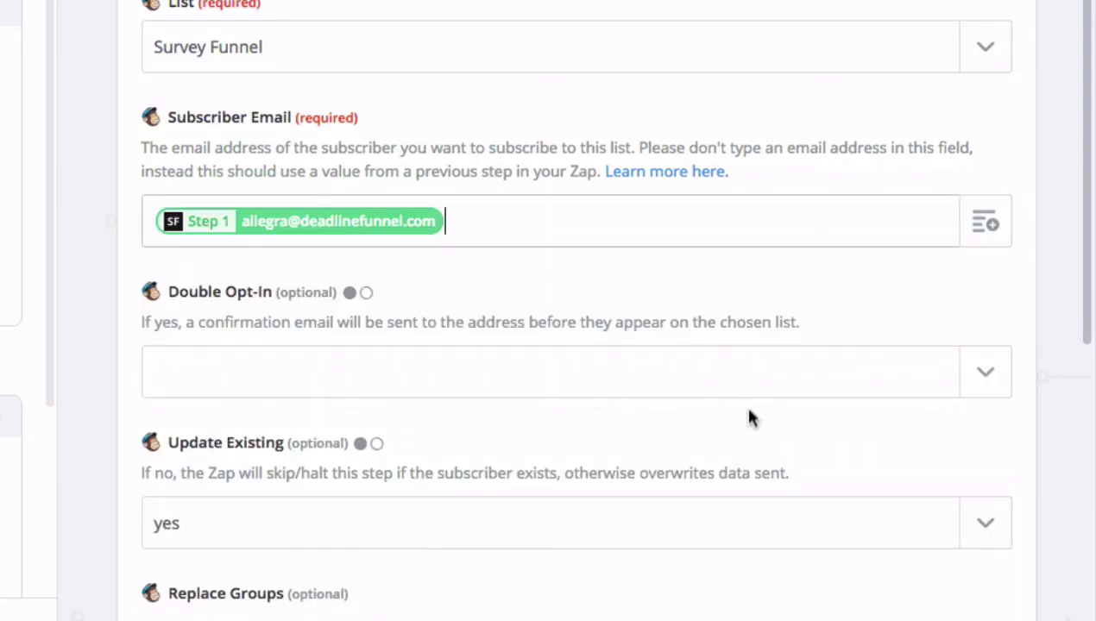
scroll(674, 443, down, 3)
scroll(673, 439, down, 4)
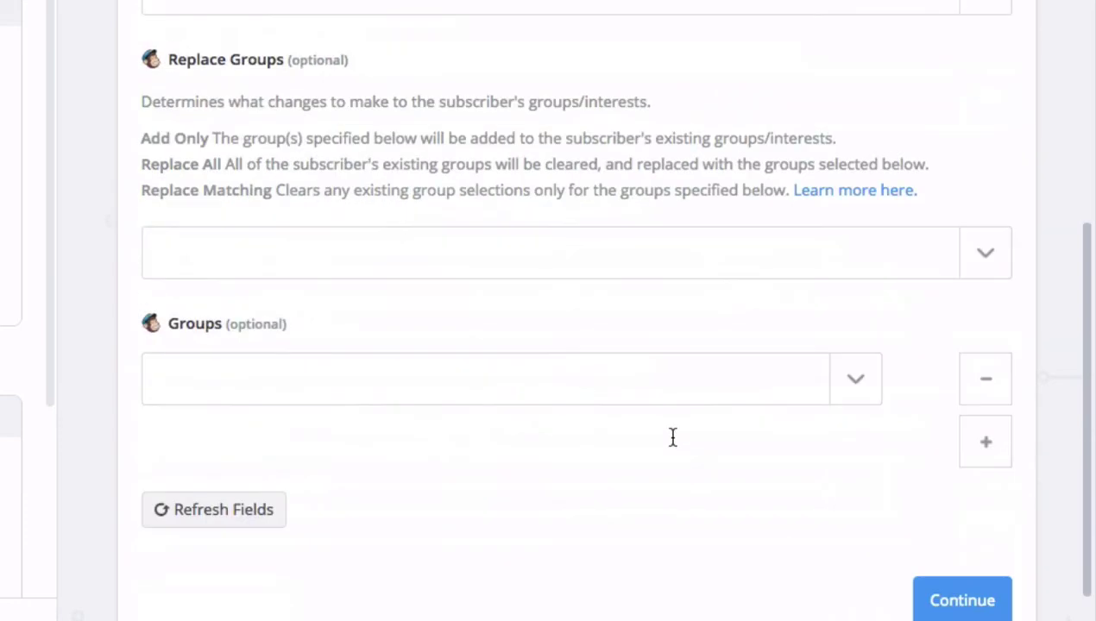
Refresh the MailChimp list fields and map First Name to the entry's Name
click(181, 425)
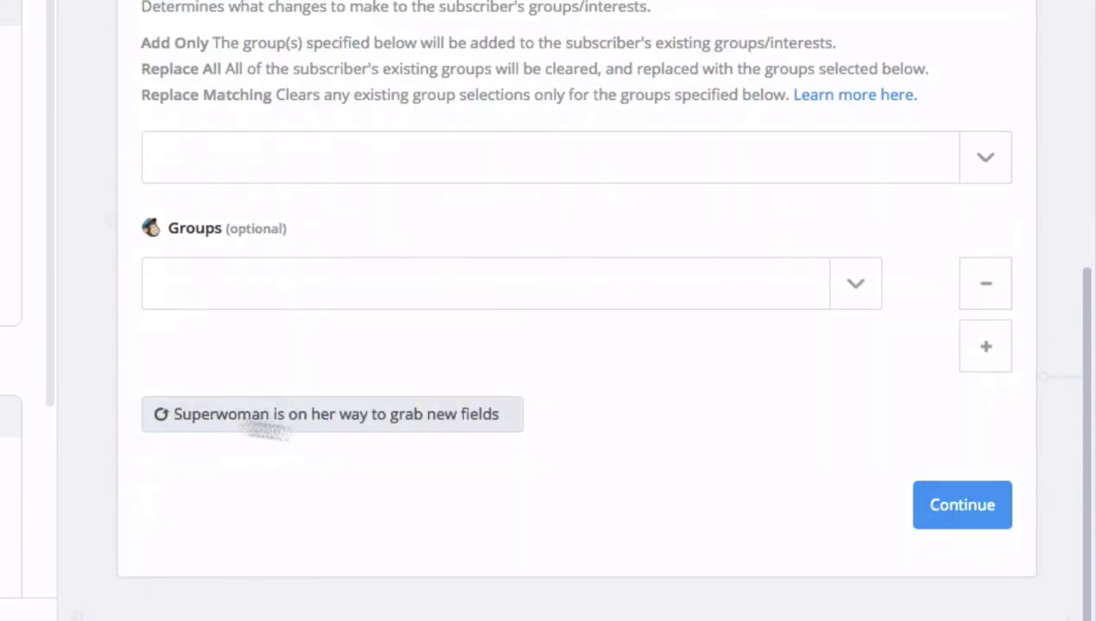
scroll(596, 452, down, 2)
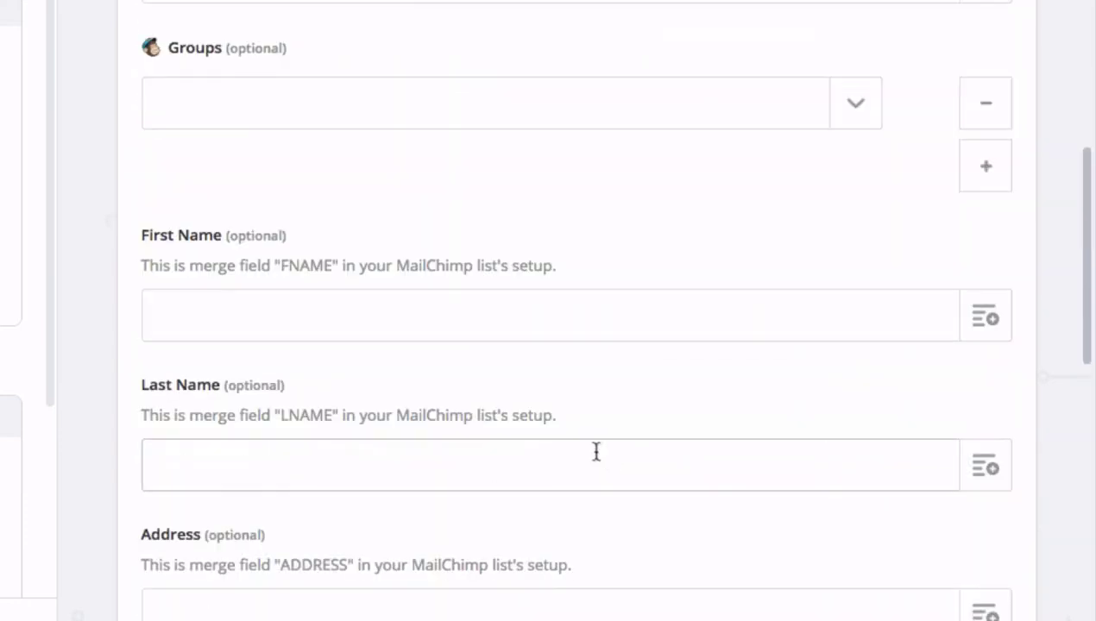
scroll(306, 243, down, 1)
click(982, 223)
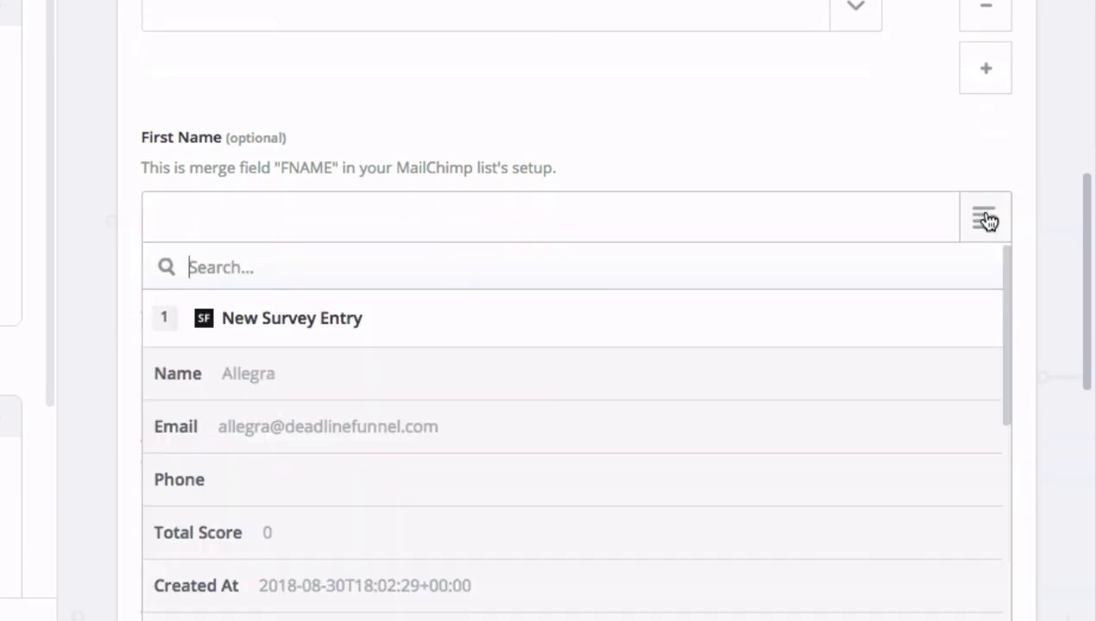
click(259, 376)
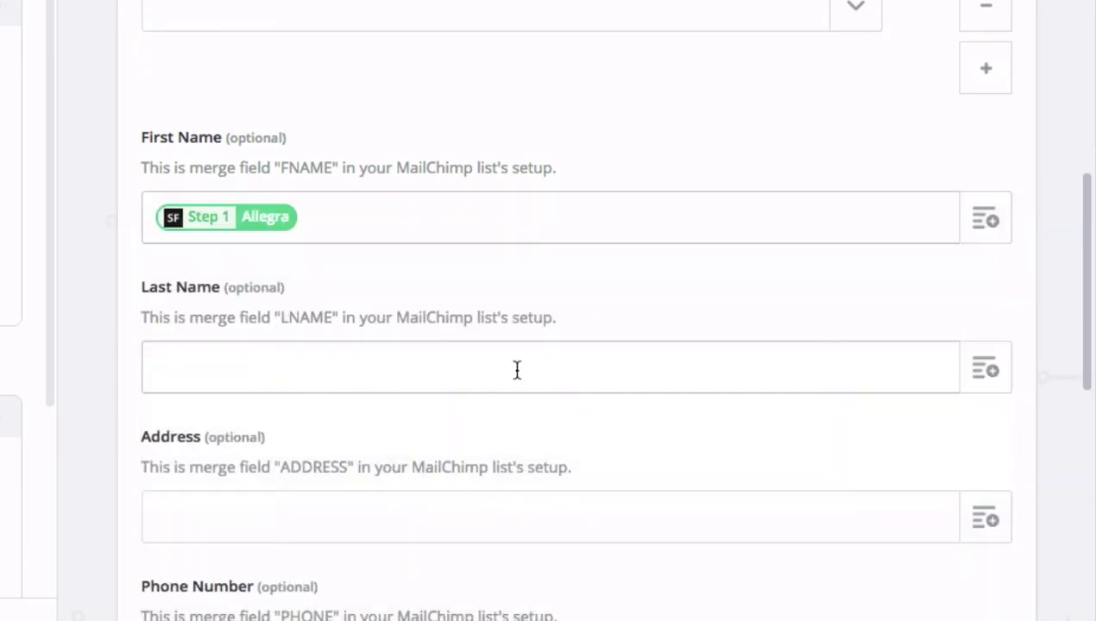
Map utm_source, utm_medium and utm_campaign to the entry's Utm Source, Utm Medium and Utm Campaign
scroll(514, 372, down, 7)
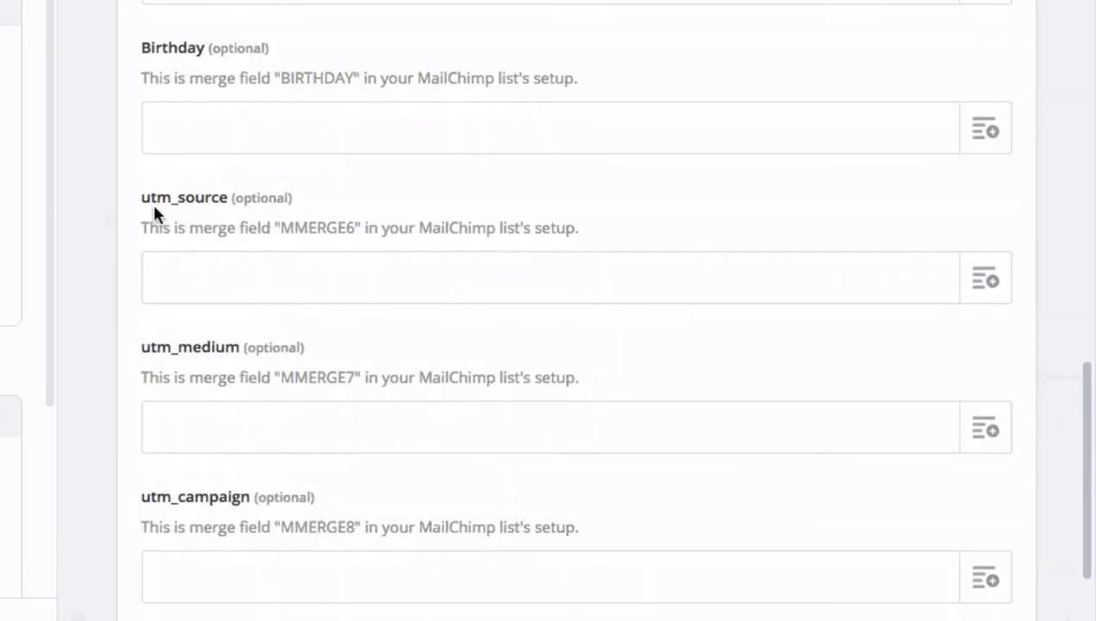
click(986, 285)
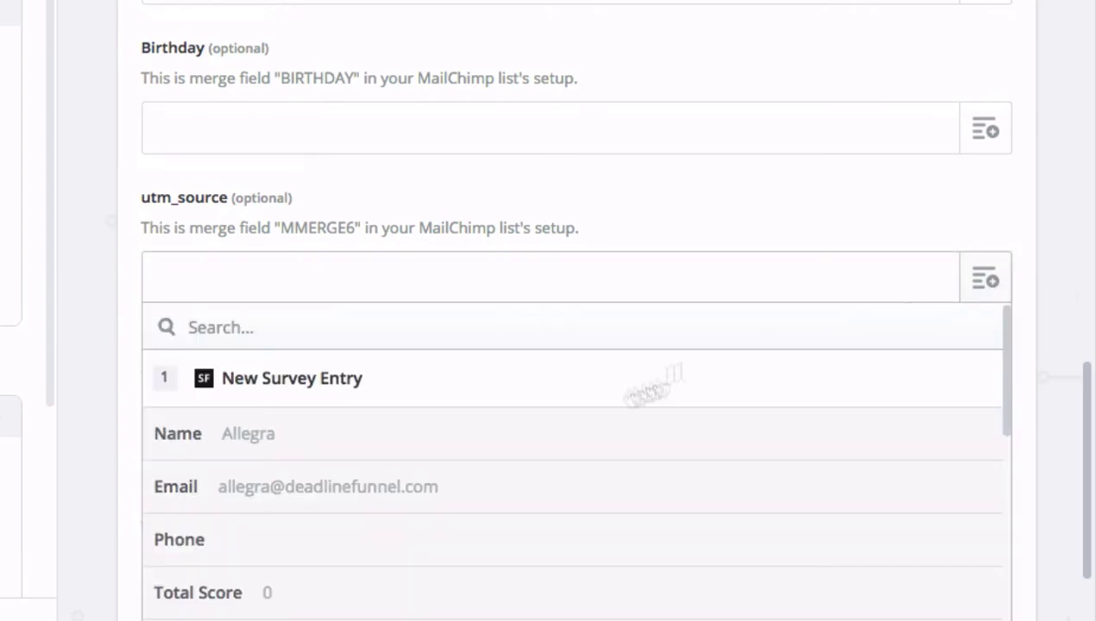
scroll(384, 499, down, 4)
scroll(390, 493, down, 3)
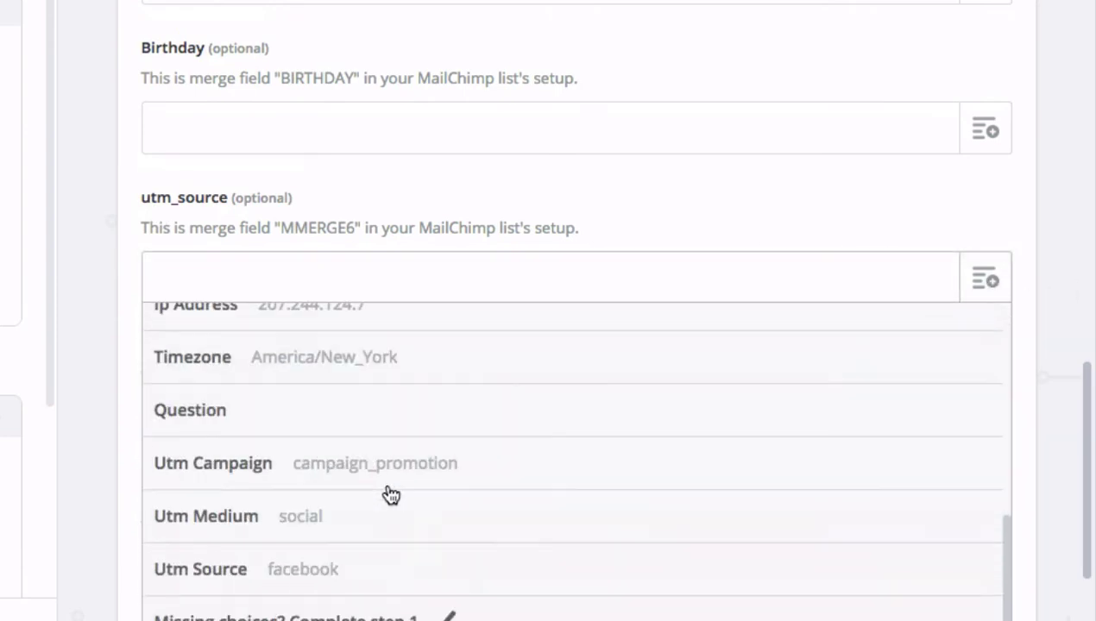
click(289, 573)
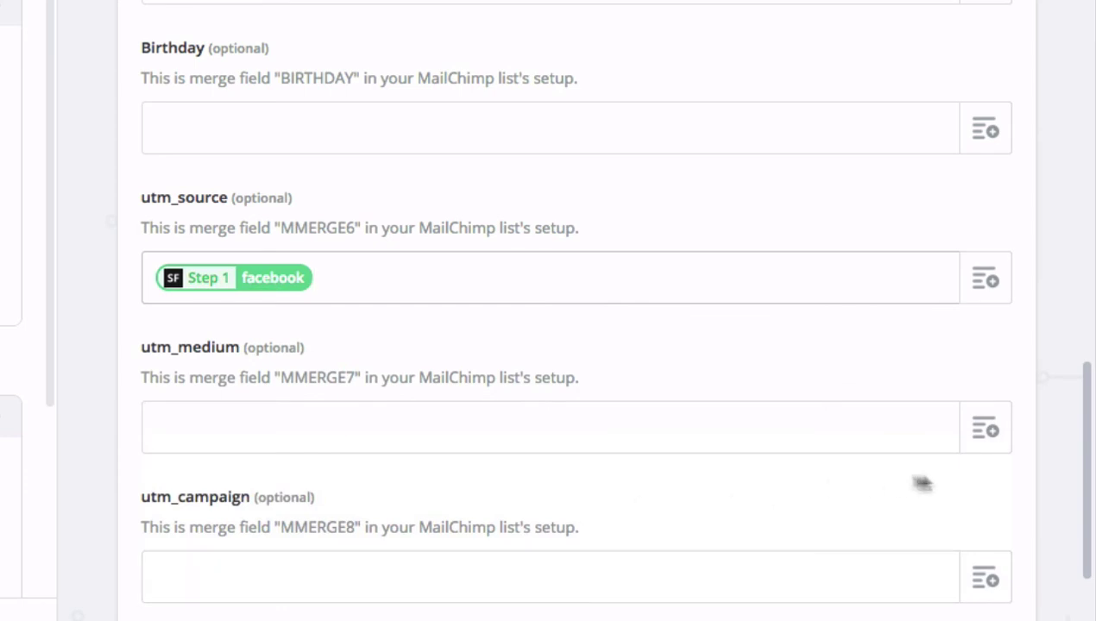
click(987, 430)
scroll(396, 527, down, 7)
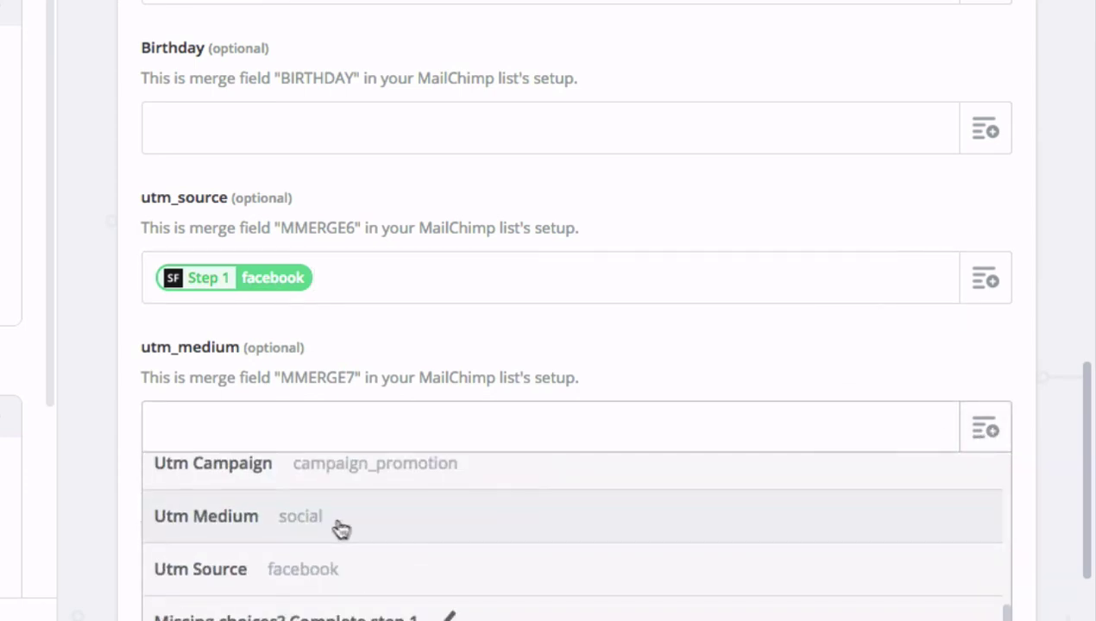
click(309, 518)
scroll(645, 466, down, 3)
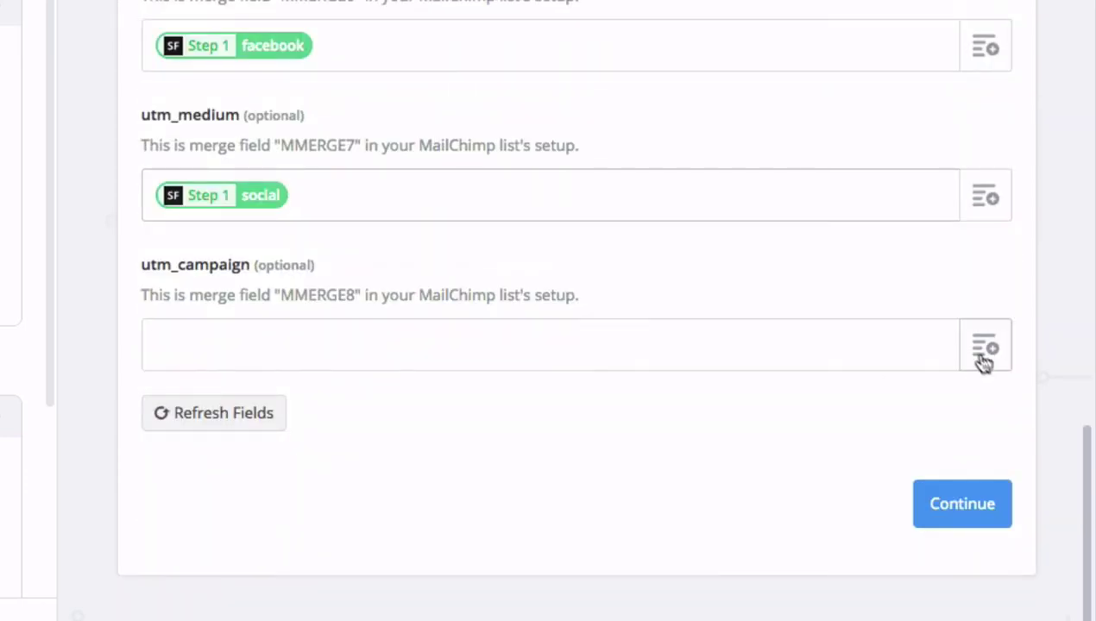
click(984, 347)
scroll(513, 526, down, 7)
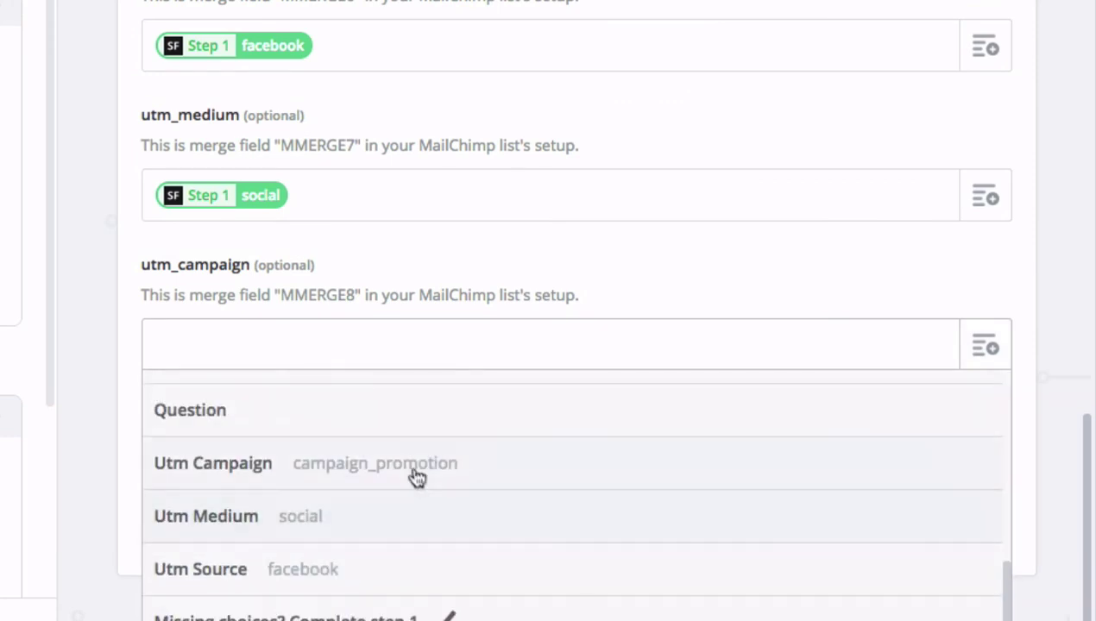
click(414, 468)
click(956, 518)
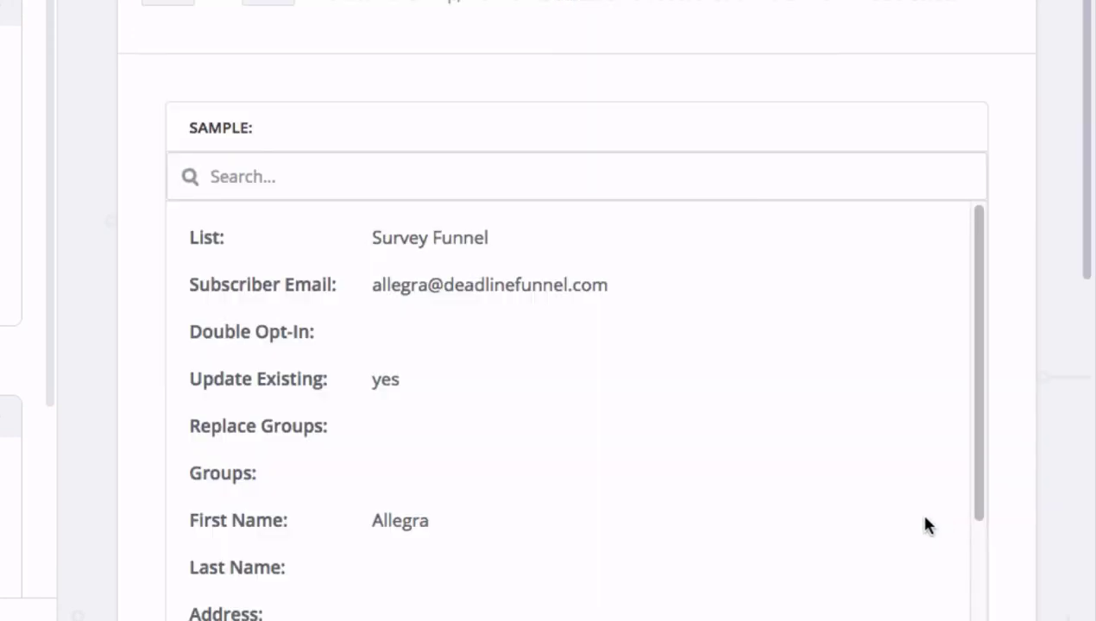
Send a test subscriber with facebook and social UTM values to MailChimp, then finish setup
scroll(604, 235, down, 4)
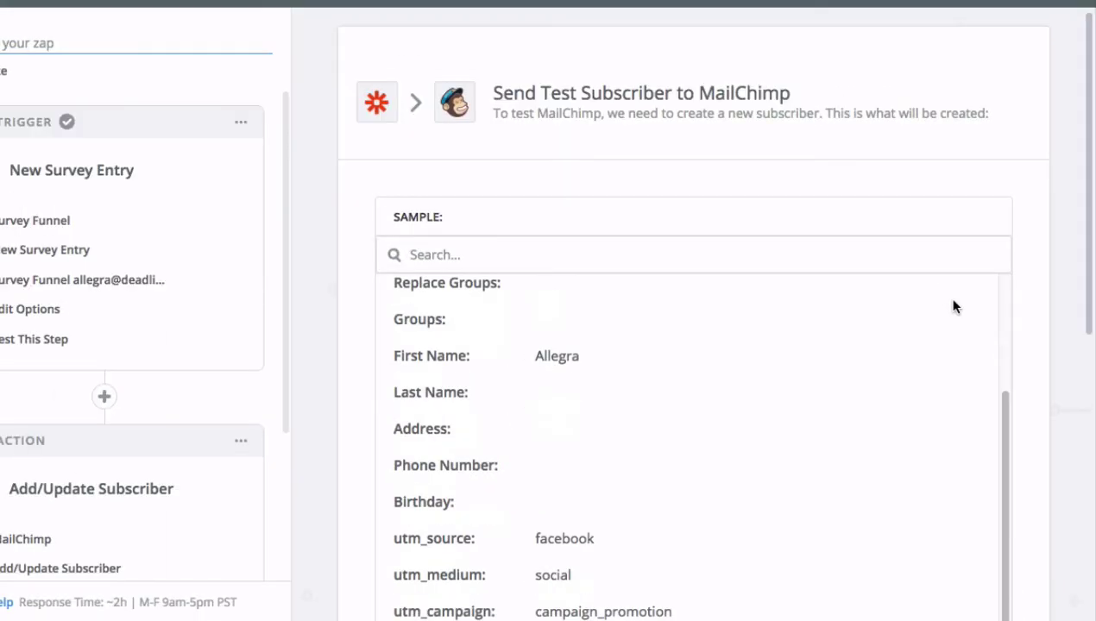
scroll(1067, 341, down, 5)
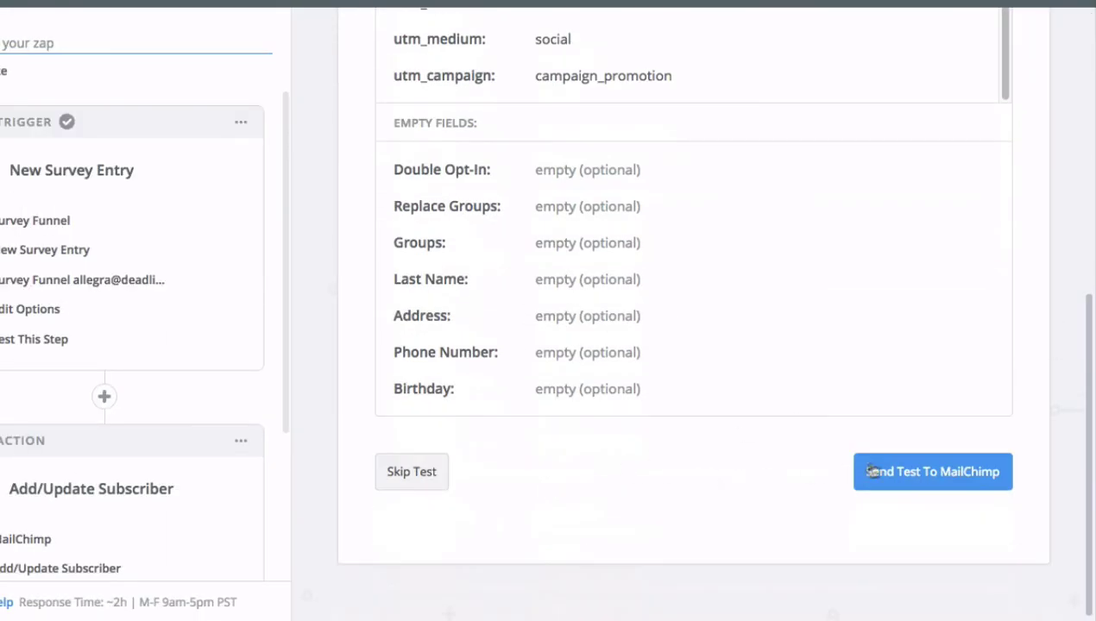
click(935, 473)
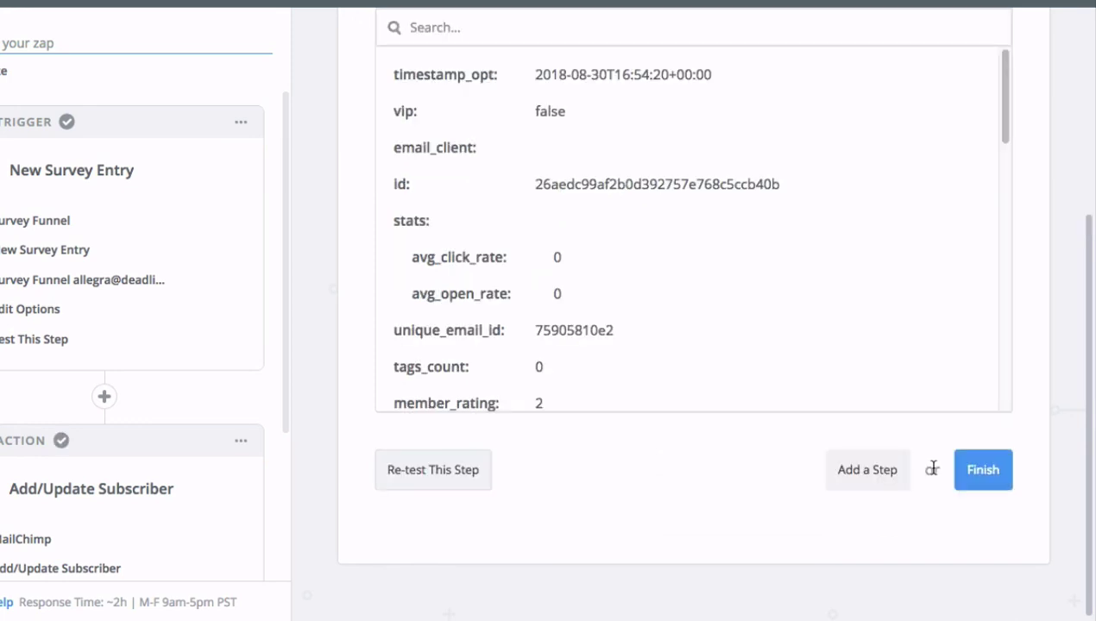
scroll(892, 365, up, 4)
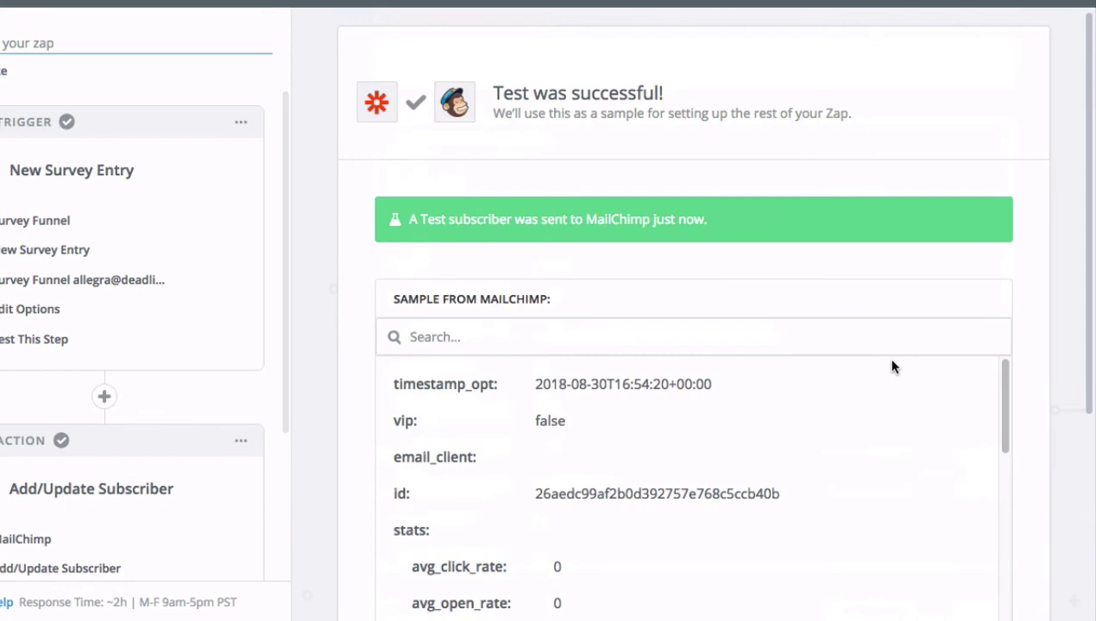
scroll(892, 365, down, 5)
scroll(1047, 404, down, 4)
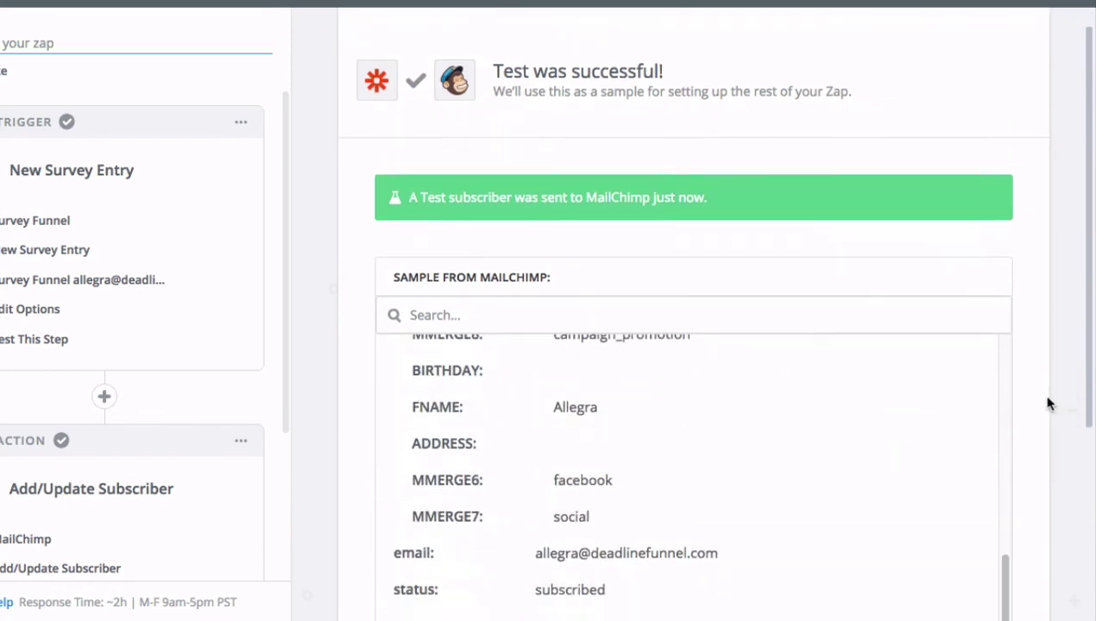
click(989, 480)
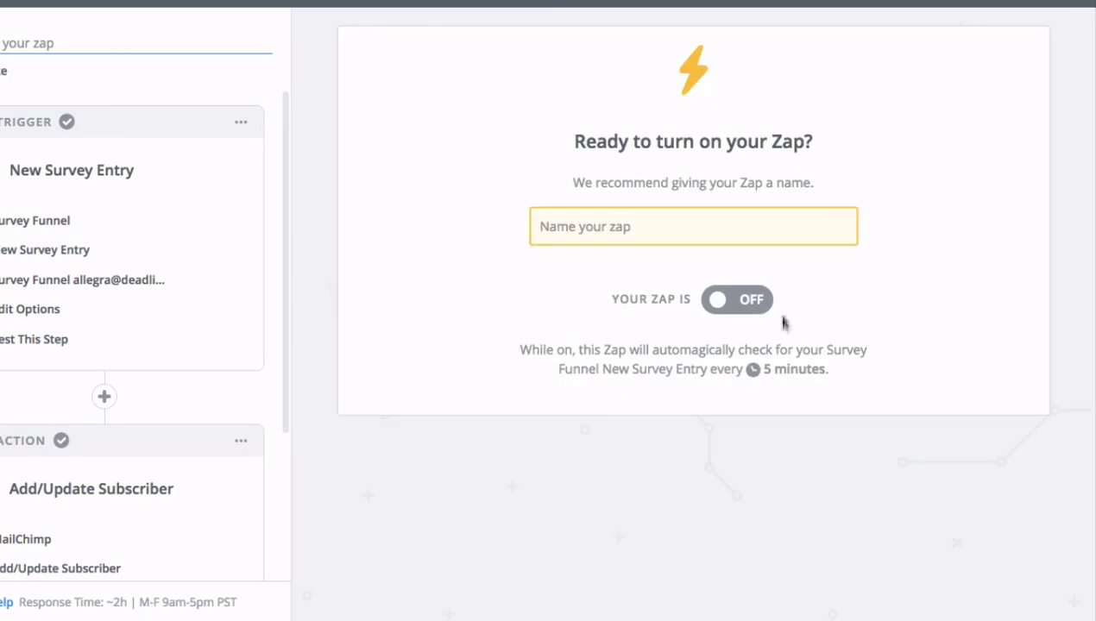
Name the zap 'UTM Tutorial Zap' and switch it on
click(784, 229)
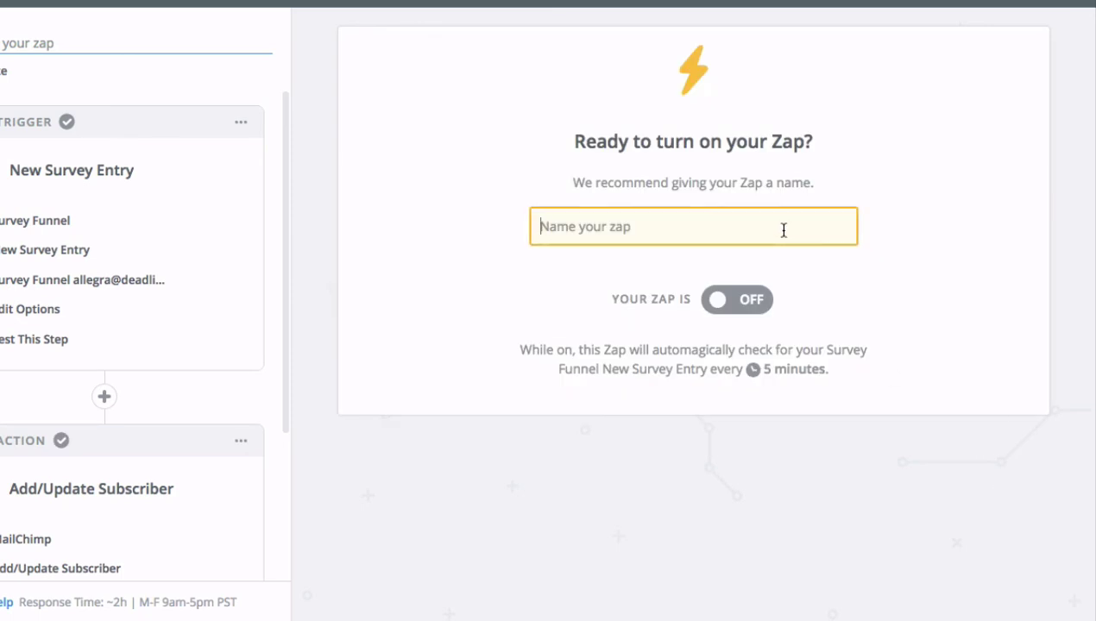
text(UTM )
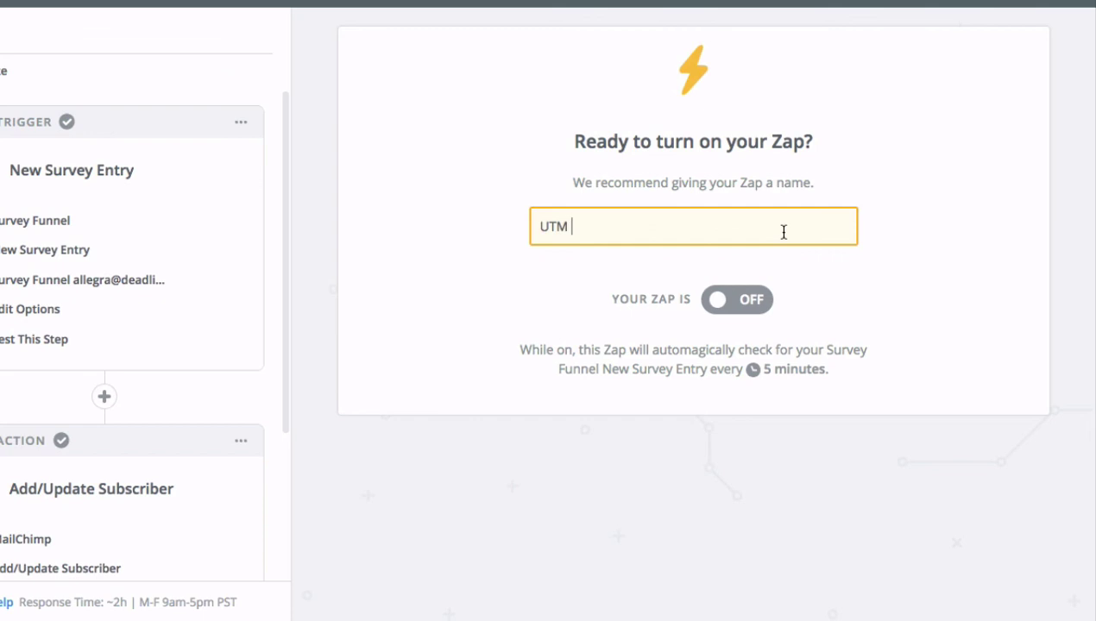
text(Tutorial Zap)
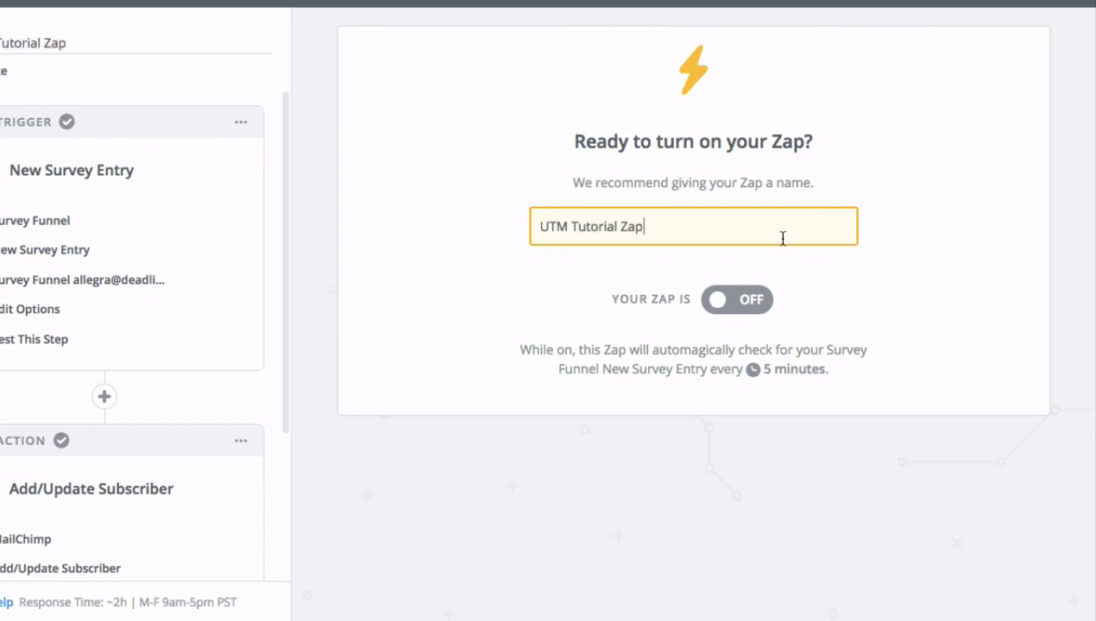
click(754, 299)
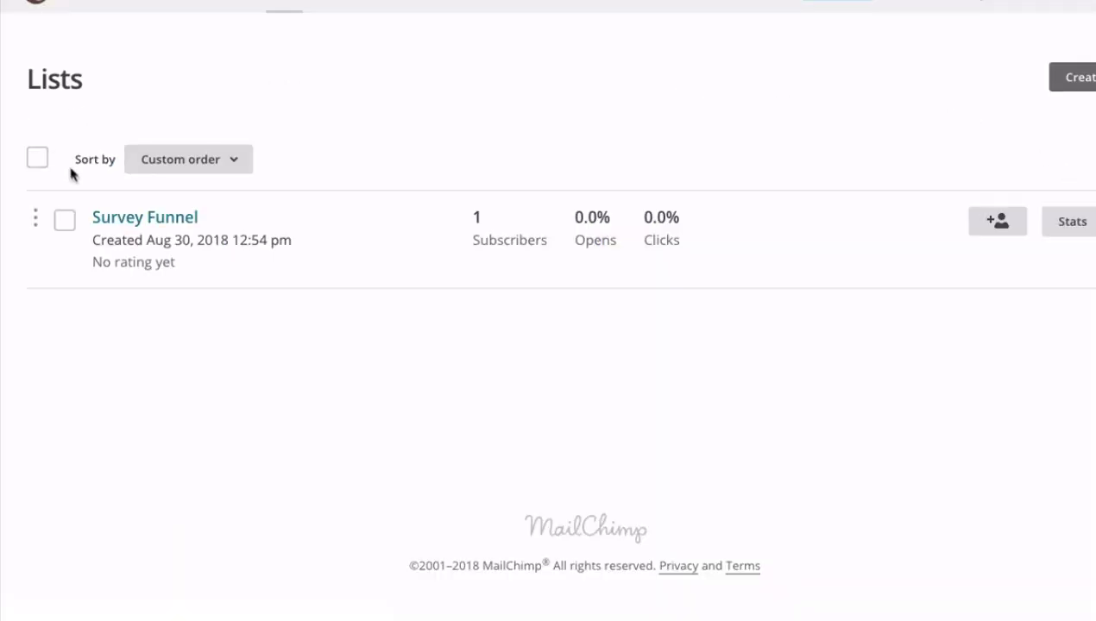
Check the Survey Funnel subscriber shows utm values facebook, social and campaign_promotion
click(148, 220)
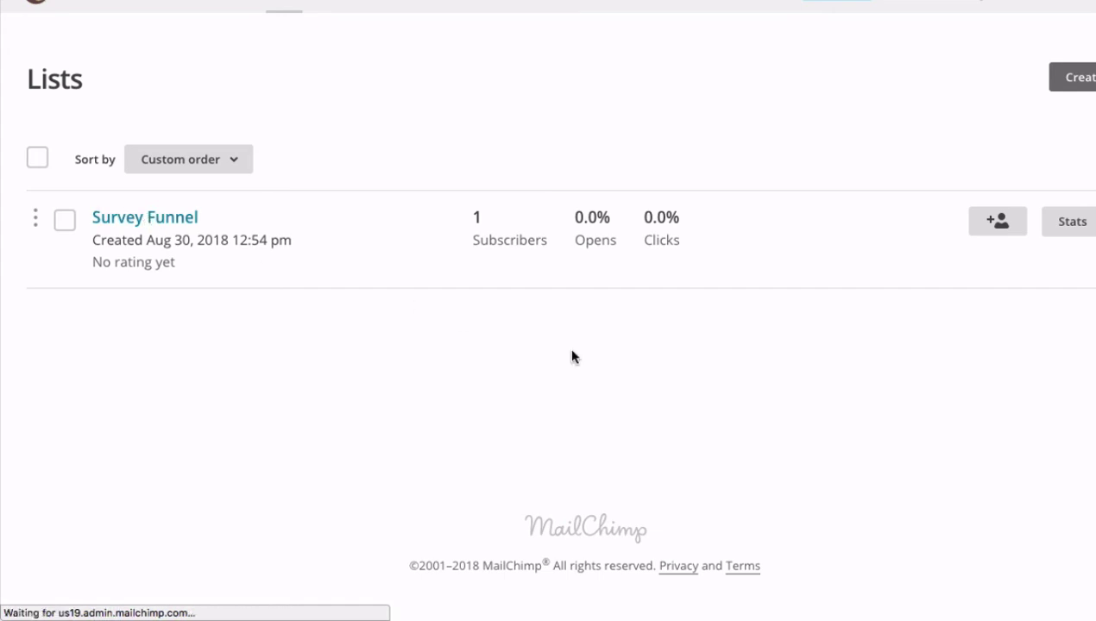
scroll(566, 364, down, 2)
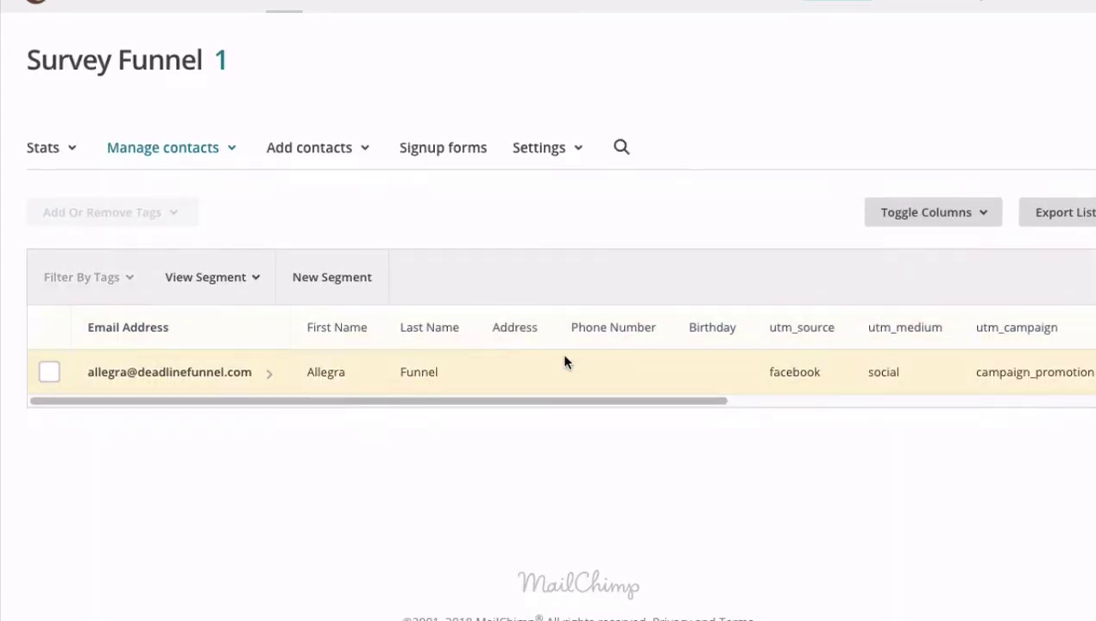